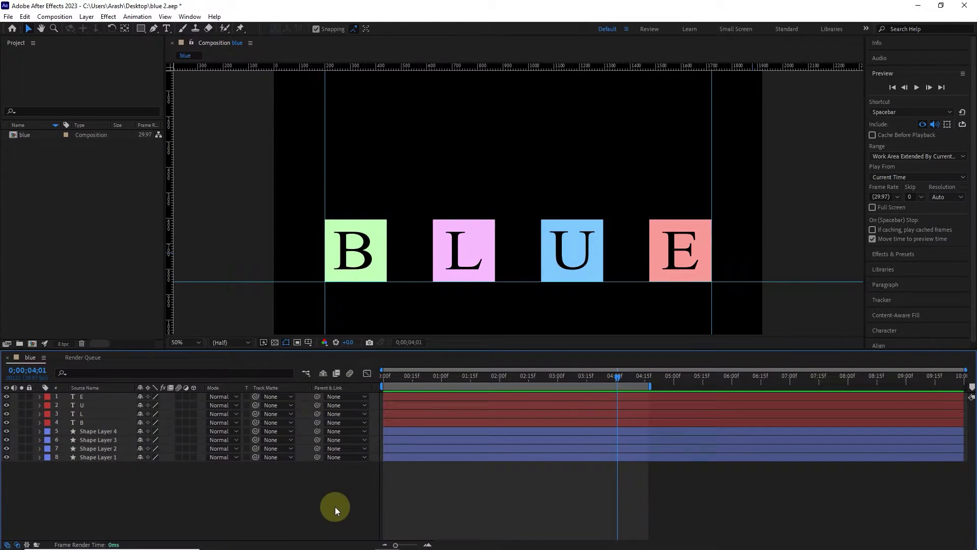
# - Preview the letter animation, stop it, and return the current time to the start
pyautogui.click(916, 87)
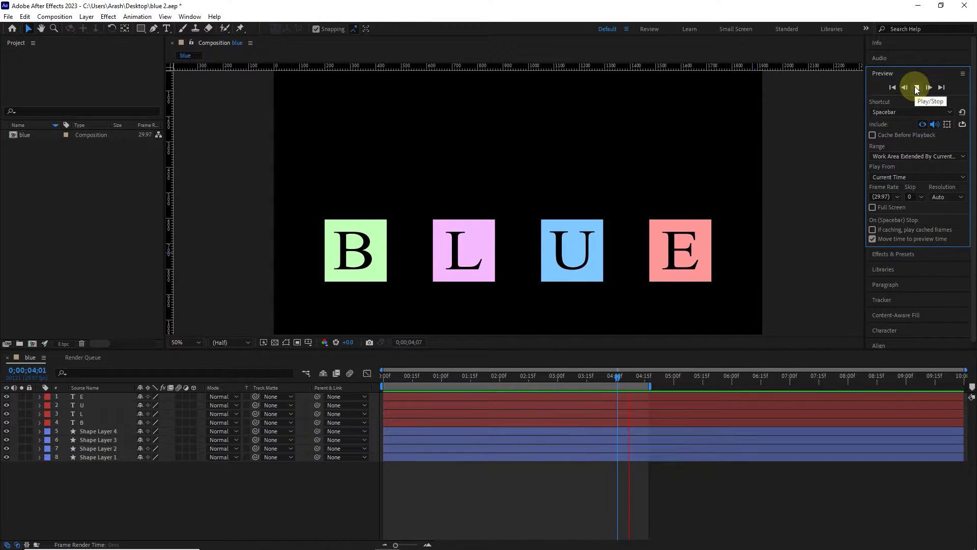
pyautogui.click(917, 87)
pyautogui.moveTo(507, 385); pyautogui.dragTo(371, 393)
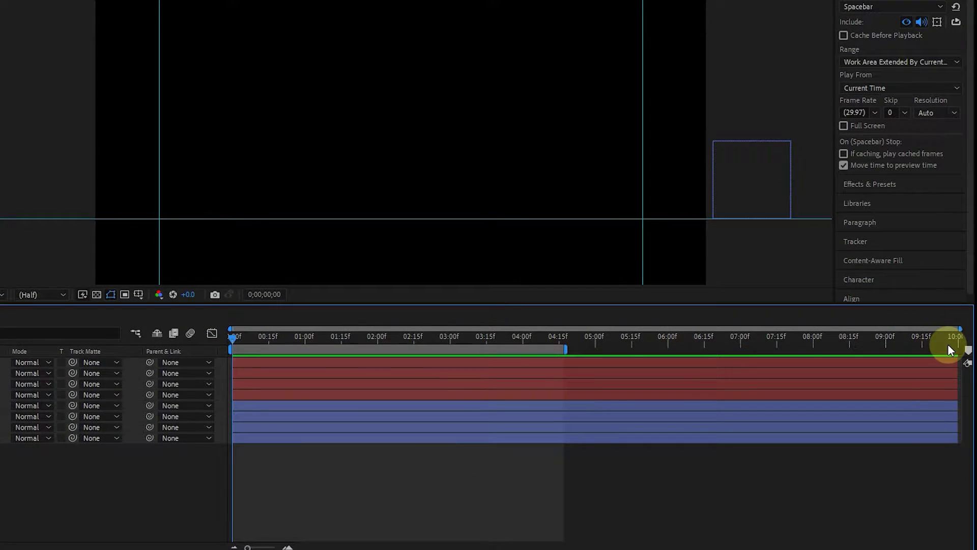
pyautogui.click(948, 349)
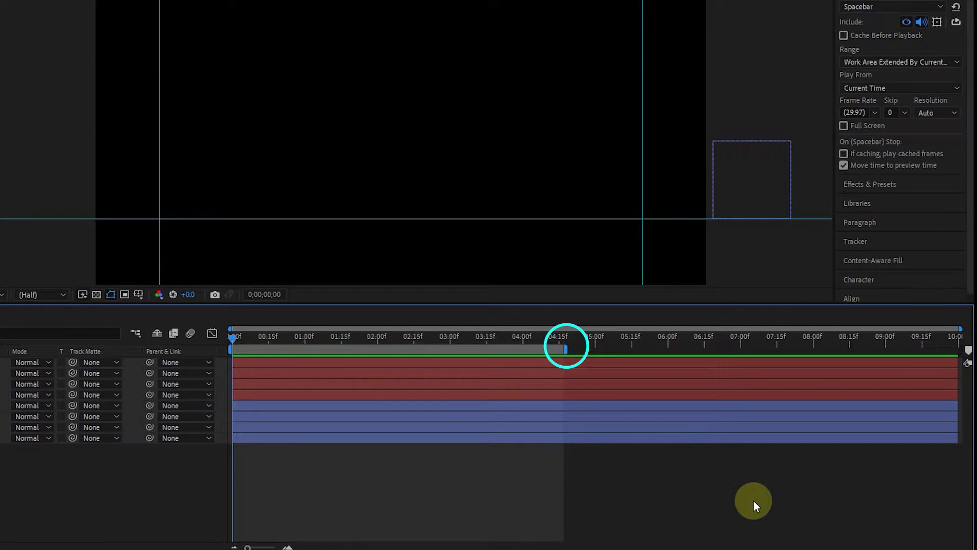
# - Test work-area lengths, then end the work area at the current time, 0;00;04;16
pyautogui.moveTo(566, 348)
pyautogui.mouseDown()
pyautogui.moveTo(716, 336)
pyautogui.moveTo(589, 356)
pyautogui.moveTo(580, 346)
pyautogui.mouseUp()
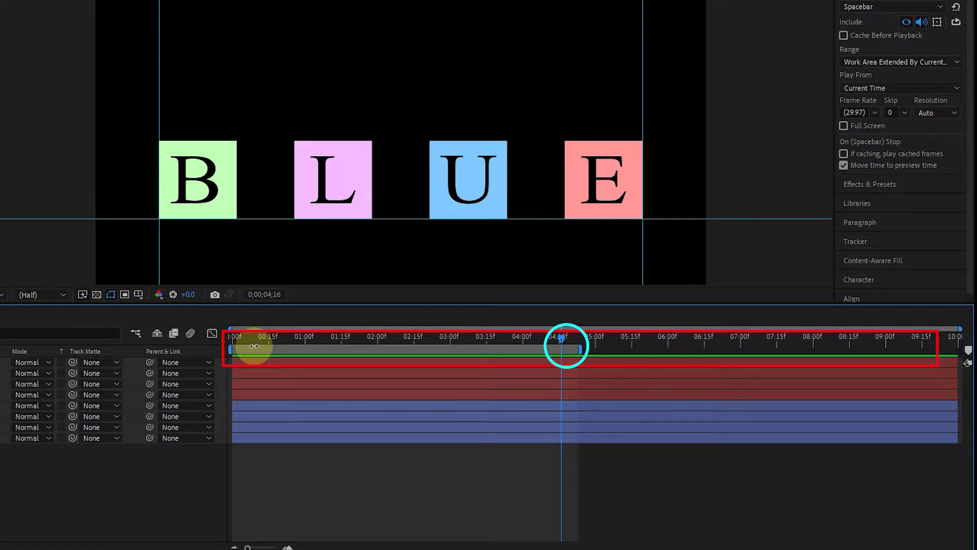
pyautogui.moveTo(239, 353)
pyautogui.mouseDown()
pyautogui.moveTo(305, 349)
pyautogui.moveTo(258, 356)
pyautogui.mouseUp()
pyautogui.press('space')
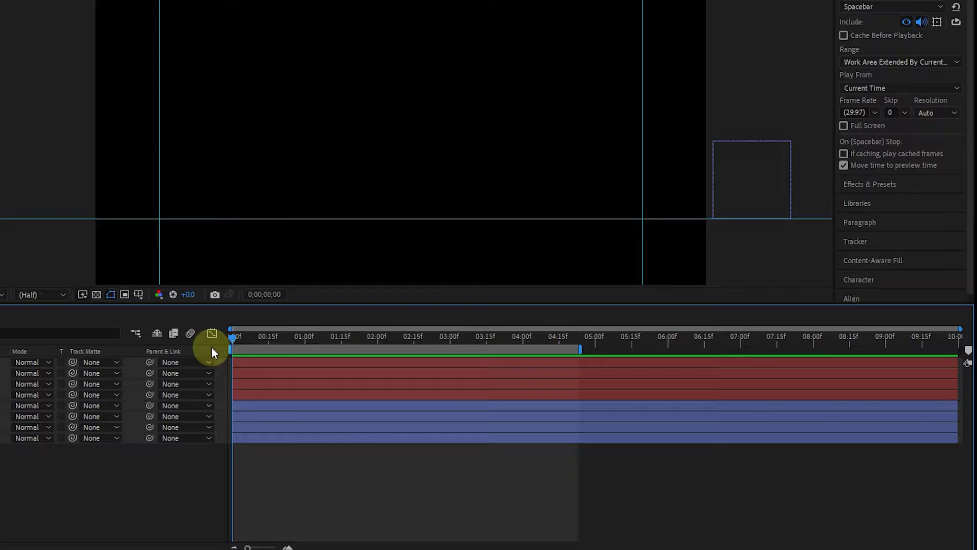
pyautogui.moveTo(580, 349)
pyautogui.mouseDown()
pyautogui.moveTo(568, 349)
pyautogui.moveTo(606, 339)
pyautogui.mouseUp()
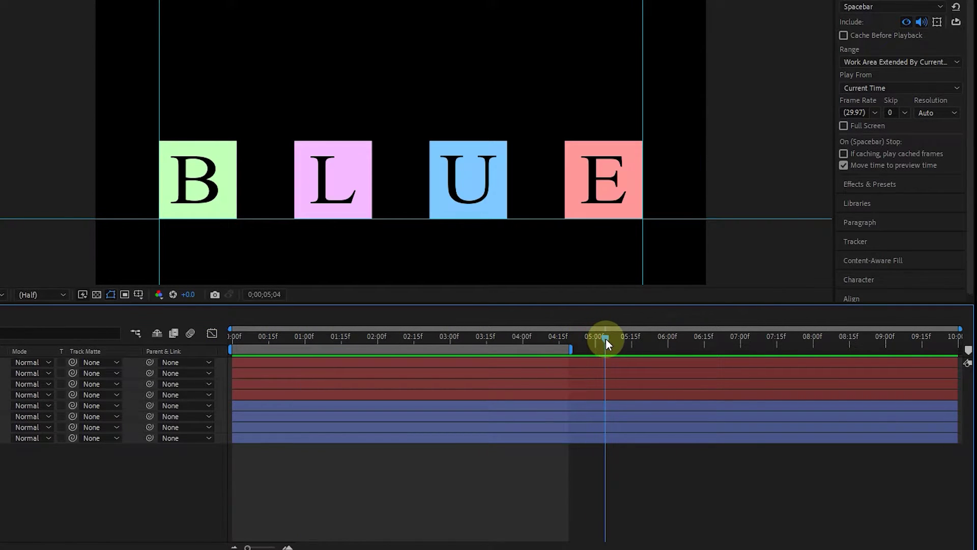
pyautogui.press('n')
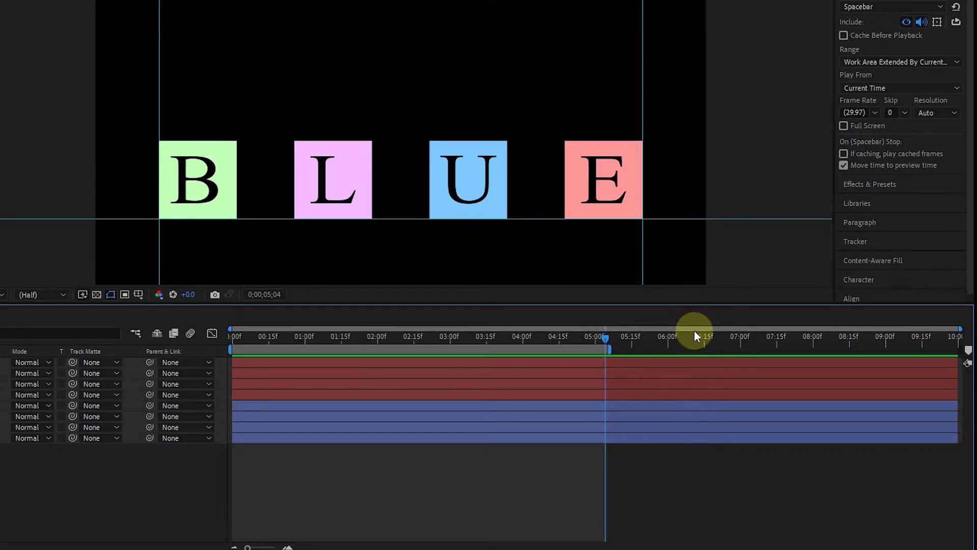
pyautogui.click(686, 341)
pyautogui.press('n')
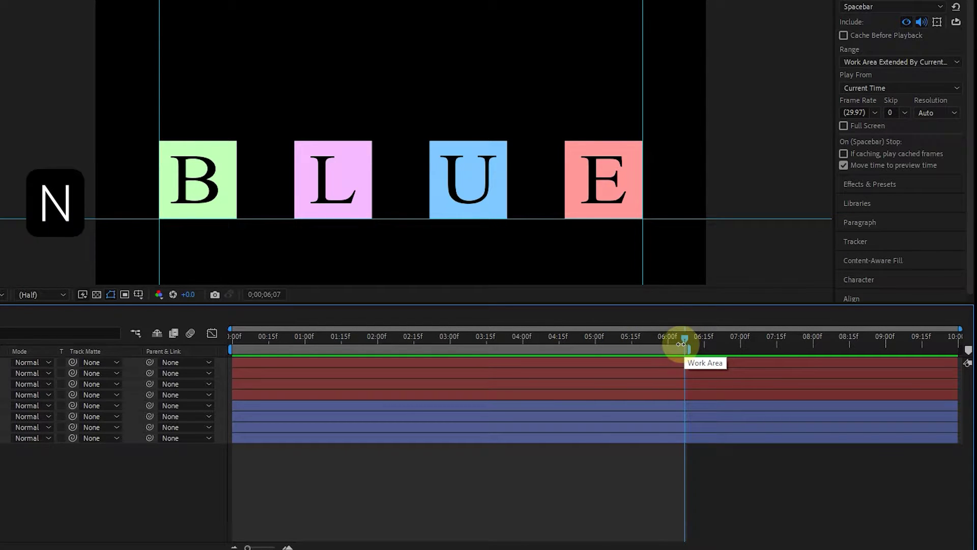
pyautogui.moveTo(683, 342); pyautogui.dragTo(562, 345)
pyautogui.press('n')
pyautogui.press('n')
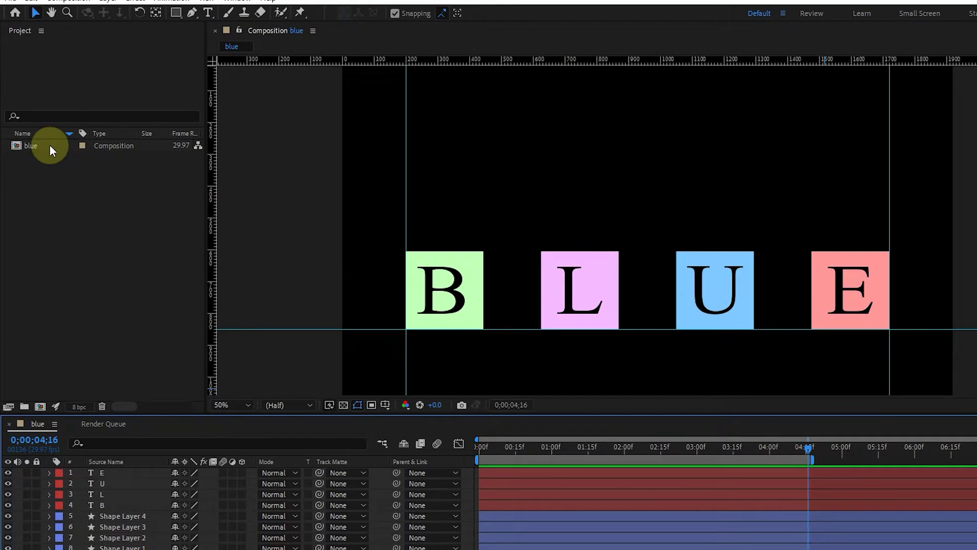
pyautogui.click(50, 145)
pyautogui.rightClick(50, 145)
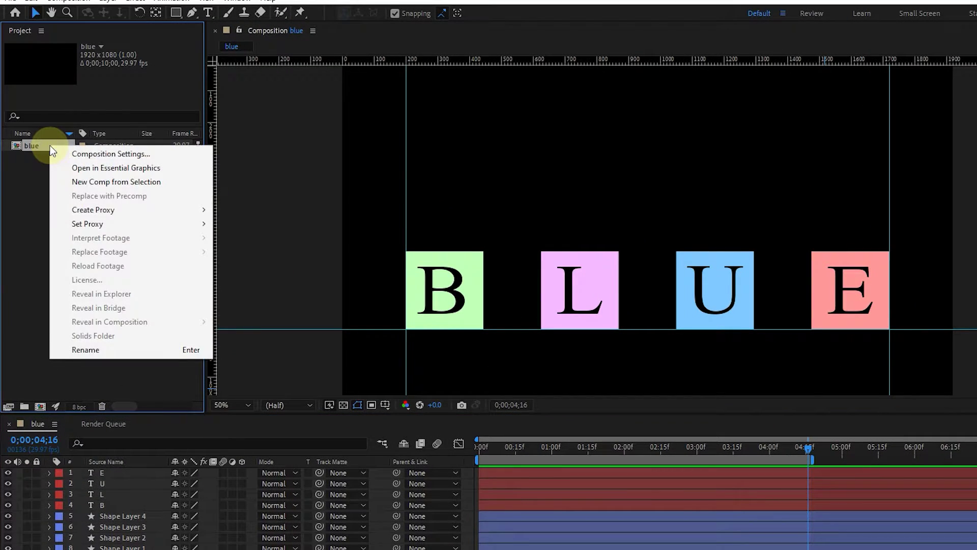
pyautogui.click(111, 153)
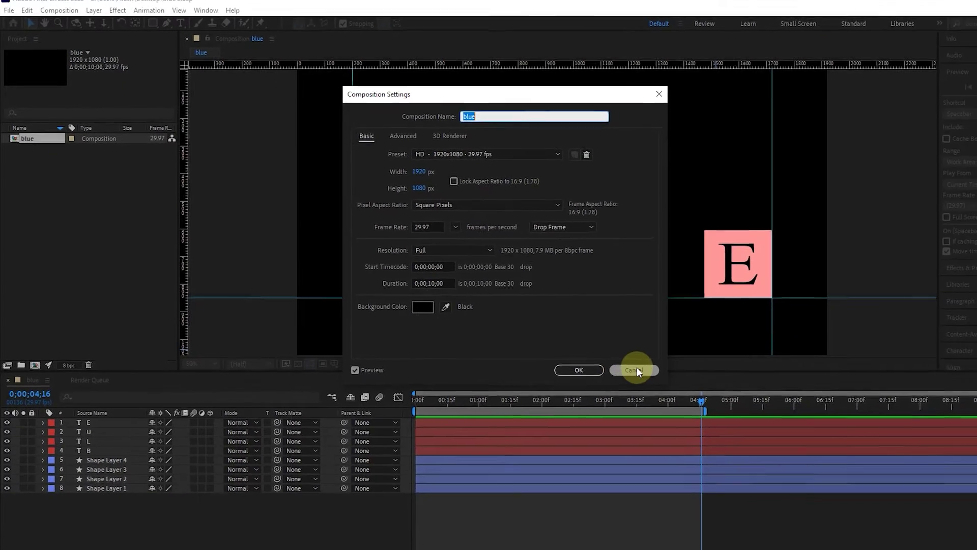
pyautogui.click(731, 412)
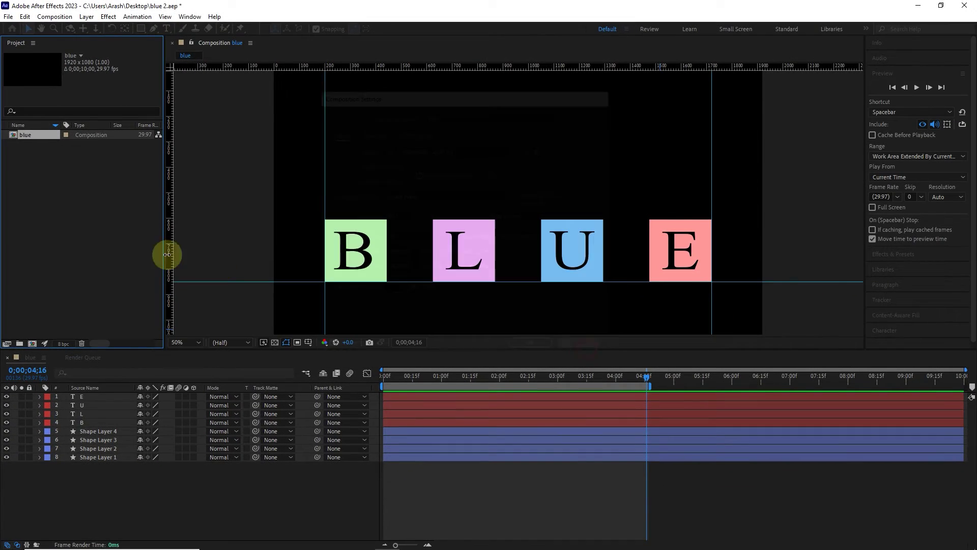
pyautogui.click(32, 136)
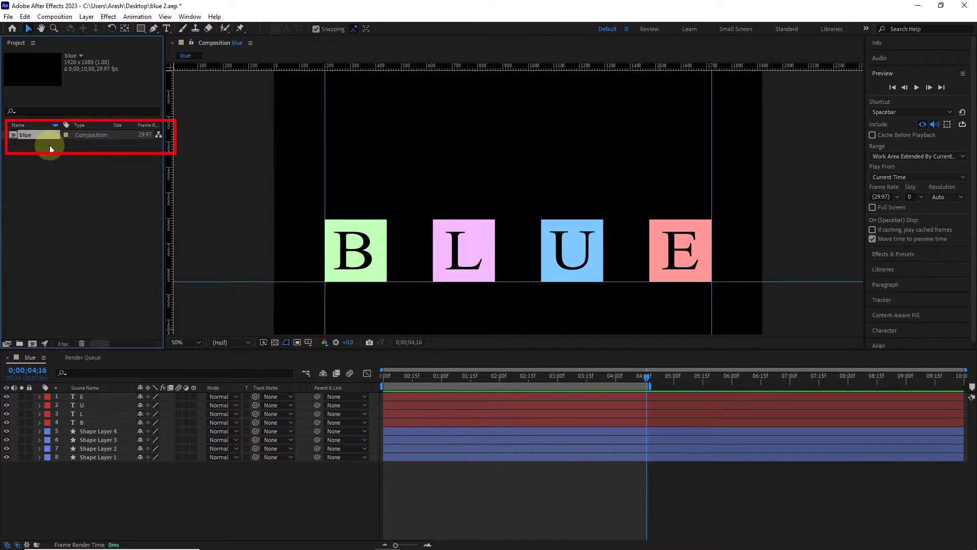
pyautogui.click(209, 486)
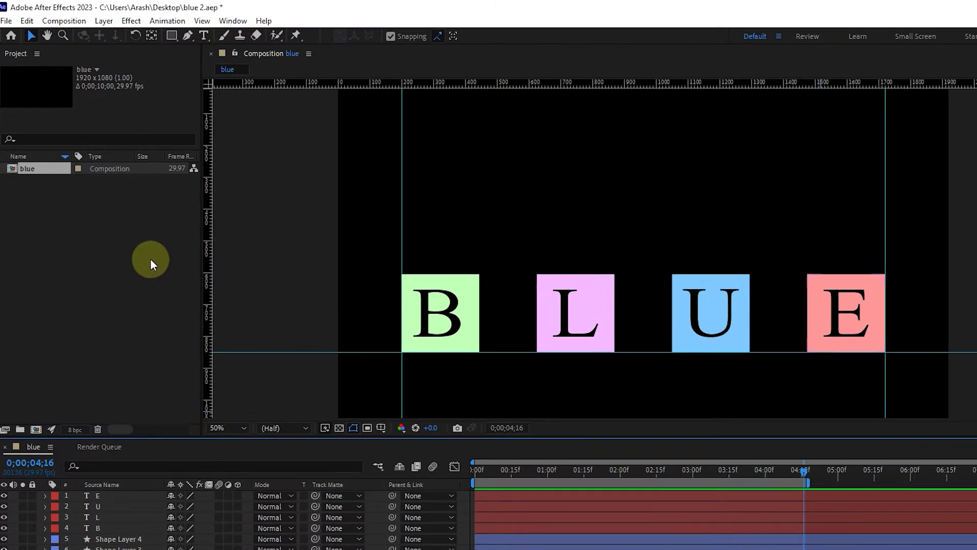
# - Add the blue composition to the Render Queue from the Composition menu
pyautogui.click(63, 21)
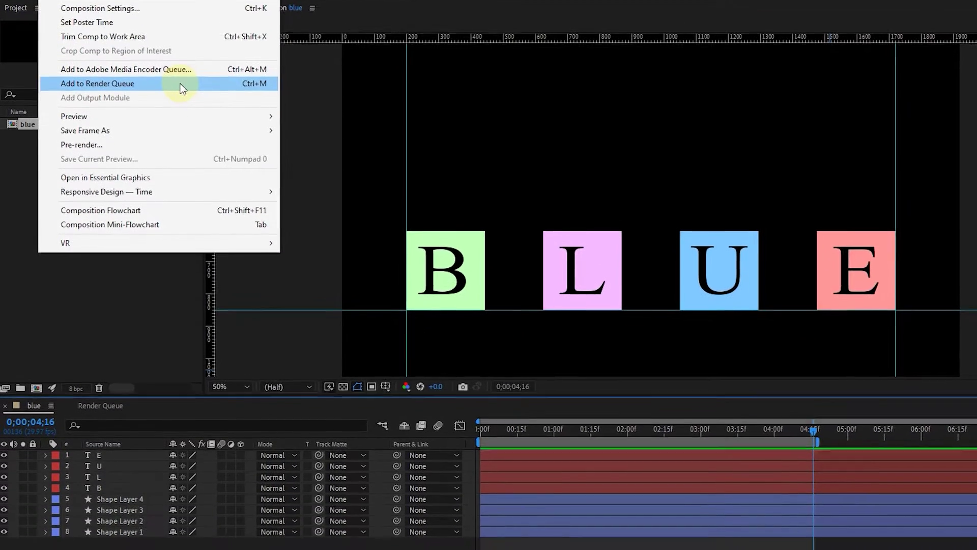
pyautogui.click(178, 128)
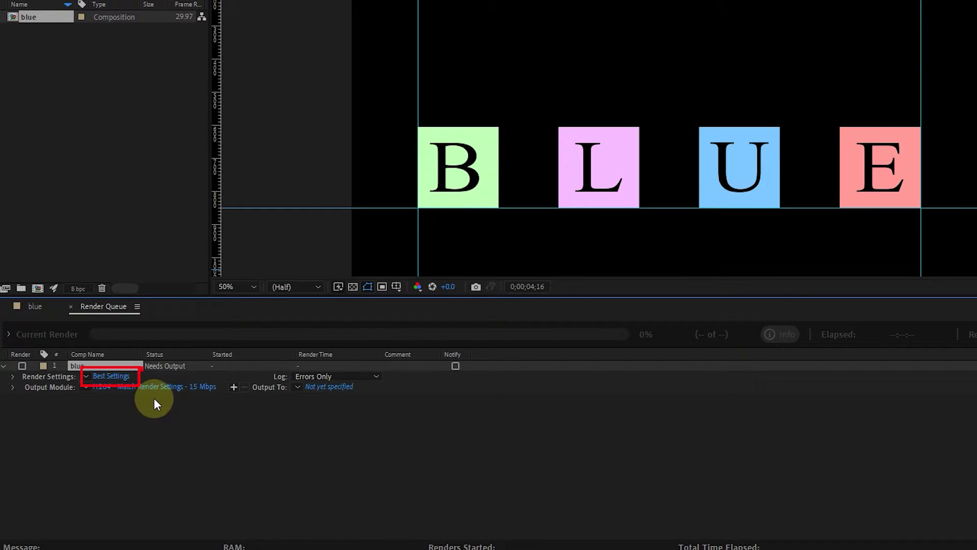
# - Open Best Settings, keep Best quality, try Half, Third and Quarter, then restore Full 1920 x 1080
pyautogui.click(111, 375)
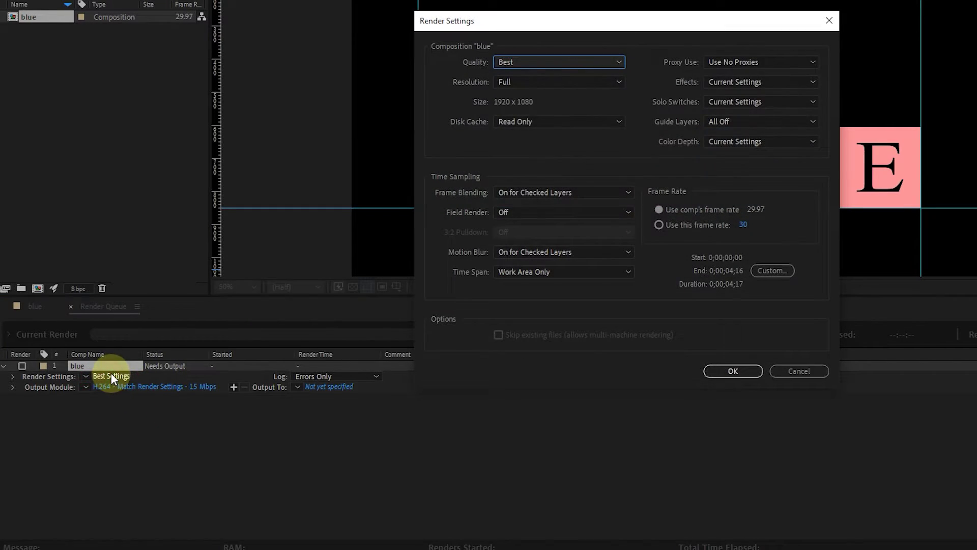
pyautogui.click(557, 62)
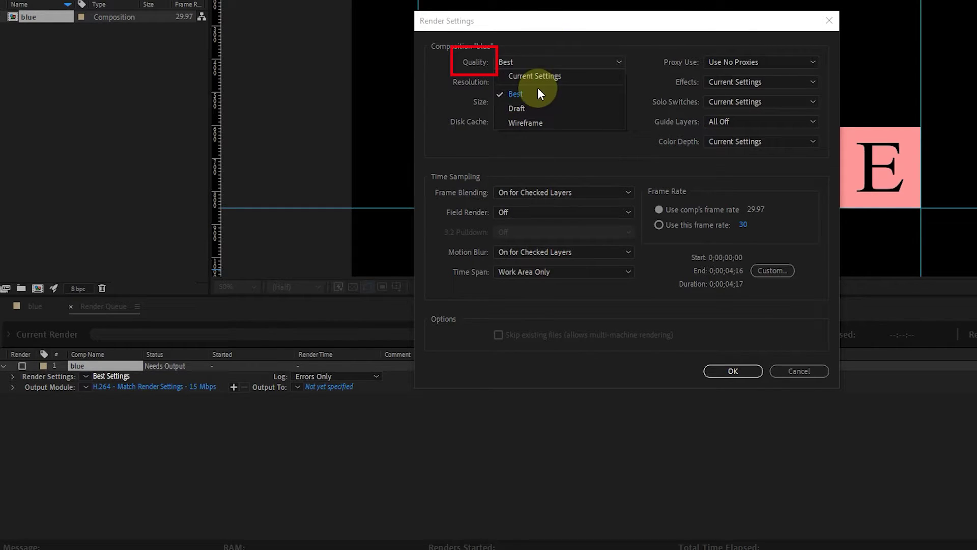
pyautogui.click(538, 91)
pyautogui.click(612, 82)
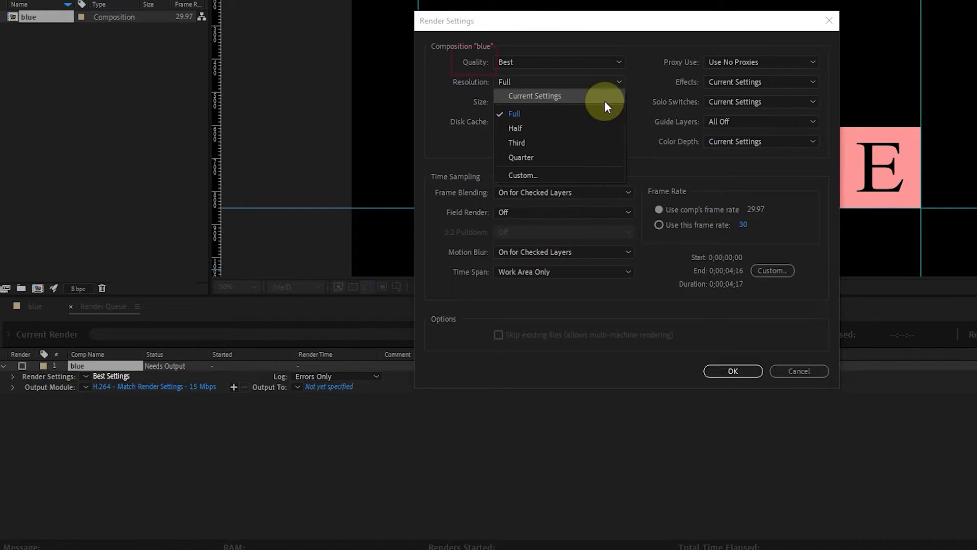
pyautogui.click(584, 127)
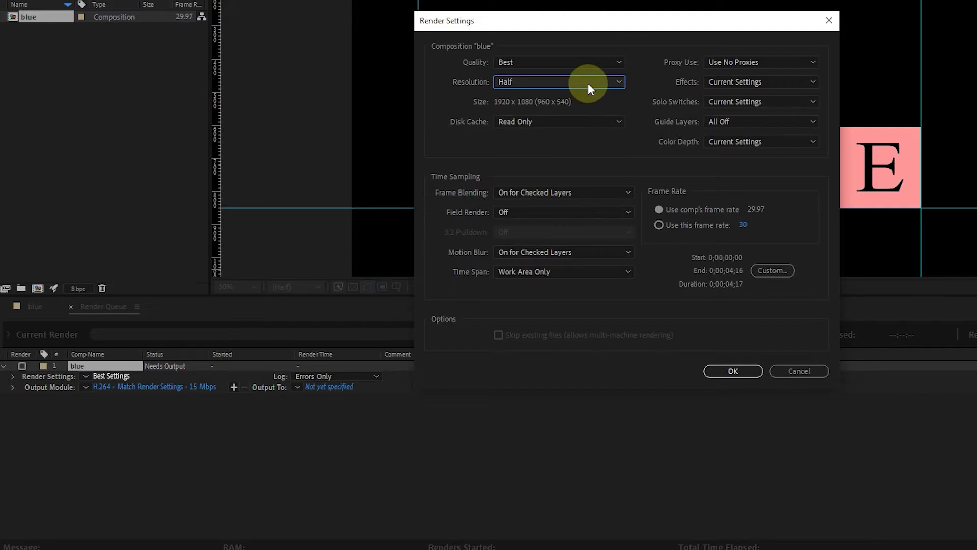
pyautogui.click(588, 84)
pyautogui.click(585, 140)
pyautogui.click(585, 83)
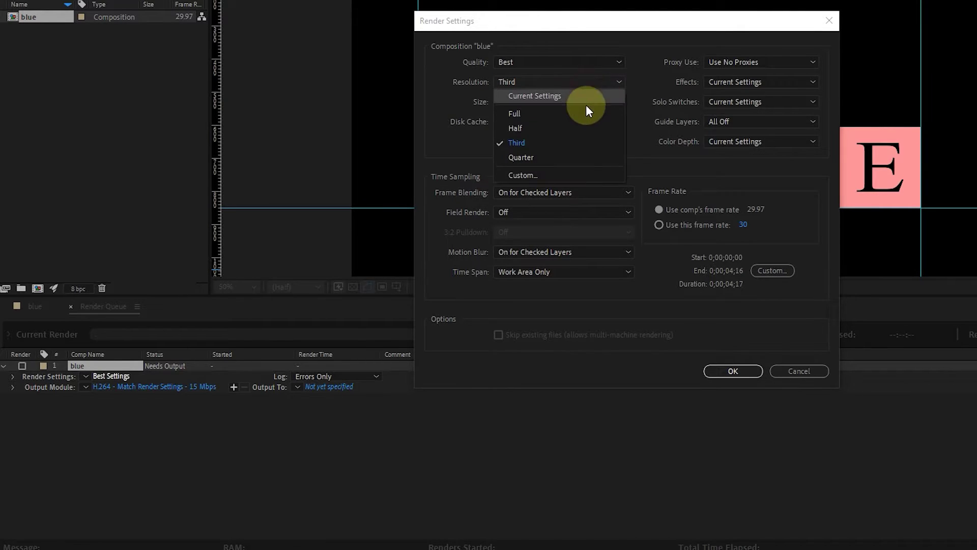
pyautogui.click(576, 157)
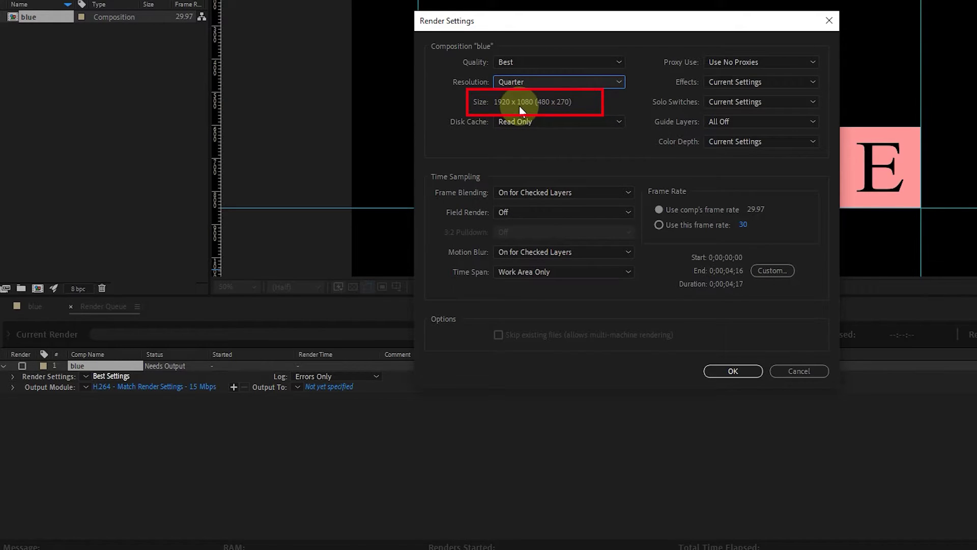
pyautogui.click(557, 83)
pyautogui.click(540, 112)
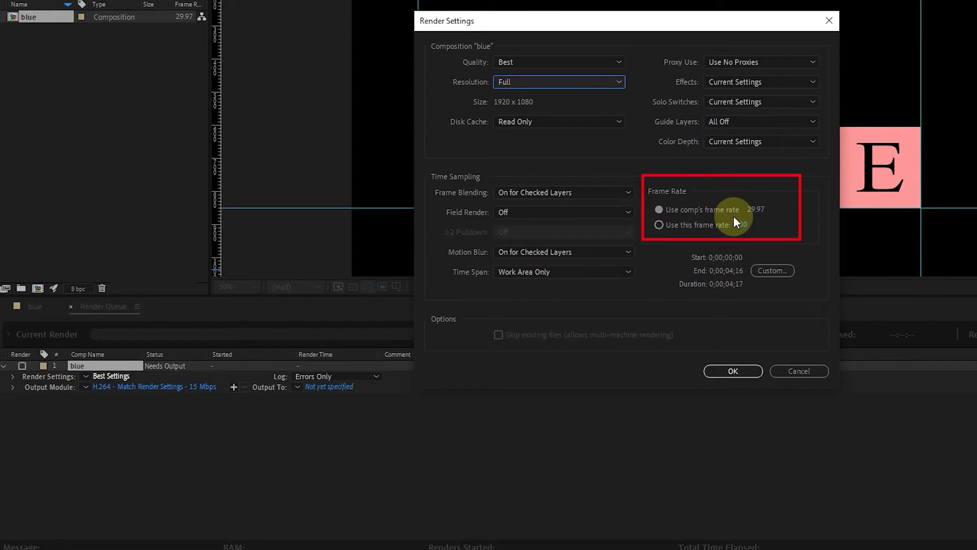
pyautogui.click(660, 224)
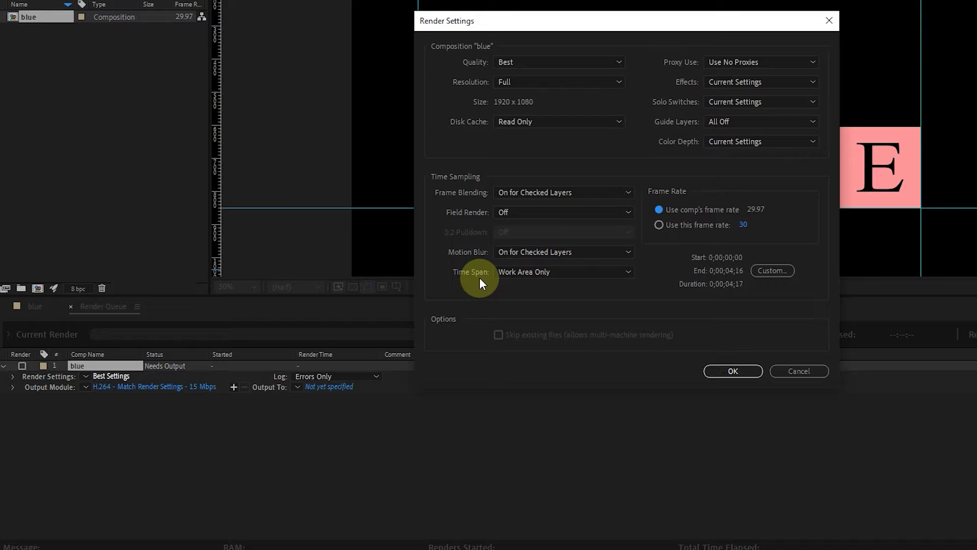
# - Switch Time Span to Length of Comp, then back to Work Area Only
pyautogui.click(541, 274)
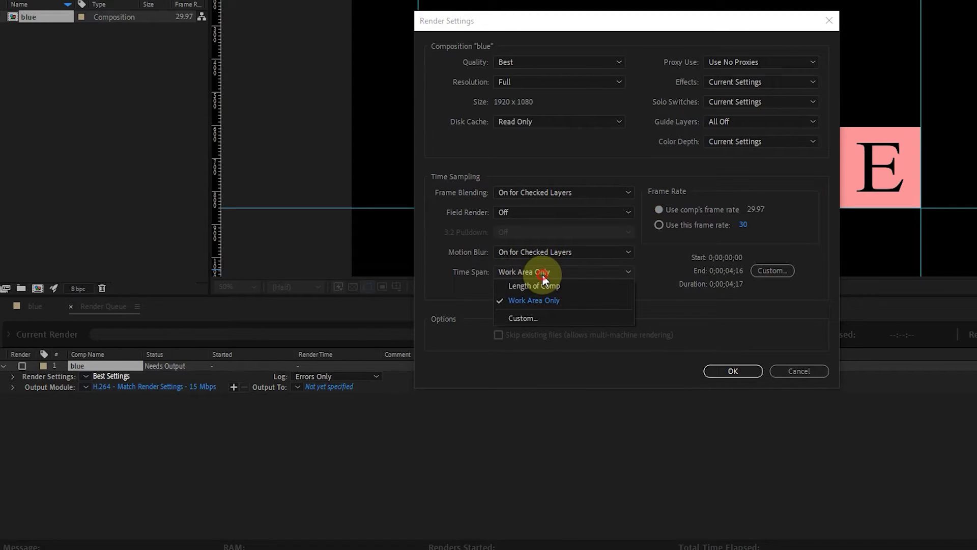
pyautogui.click(563, 287)
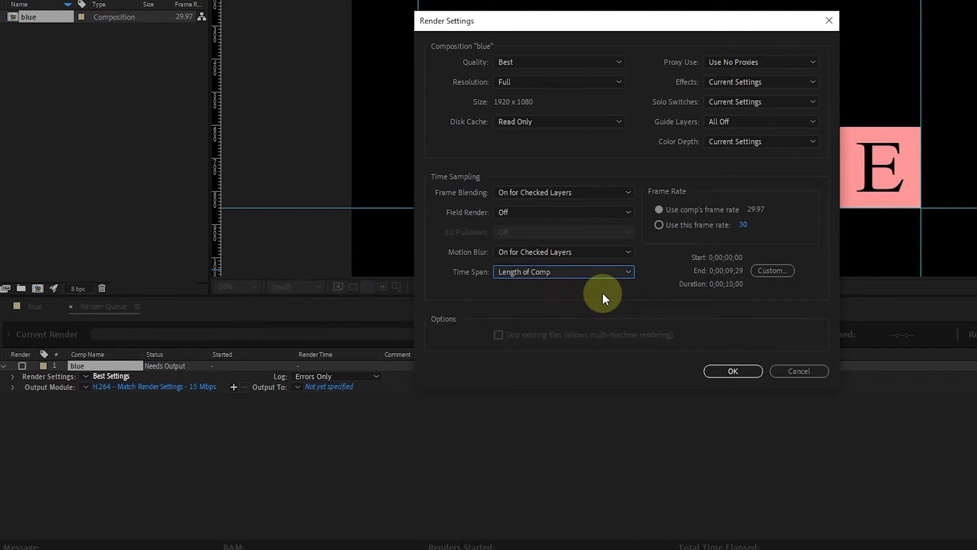
pyautogui.click(588, 271)
pyautogui.click(575, 296)
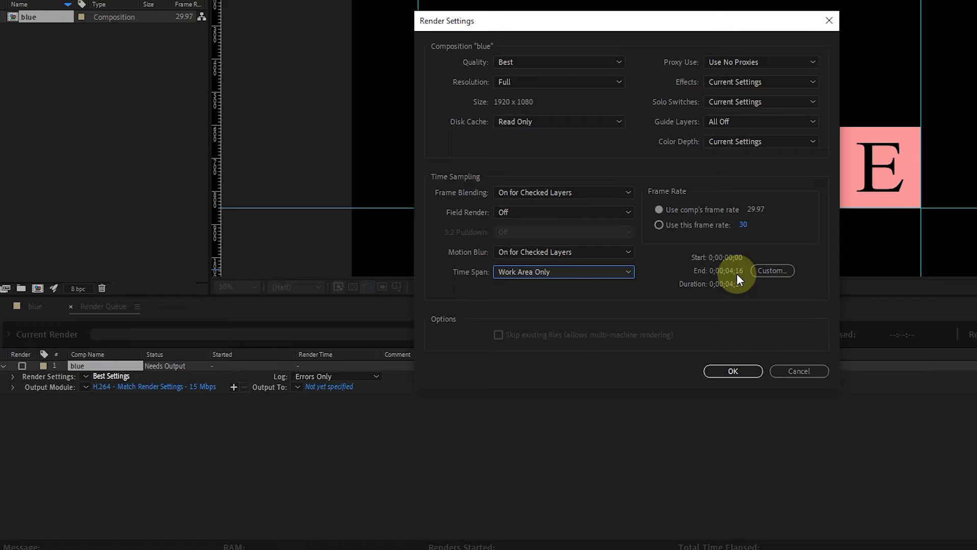
# - Inspect a Custom time span's end and duration, cancel it, and reselect Work Area Only
pyautogui.click(611, 271)
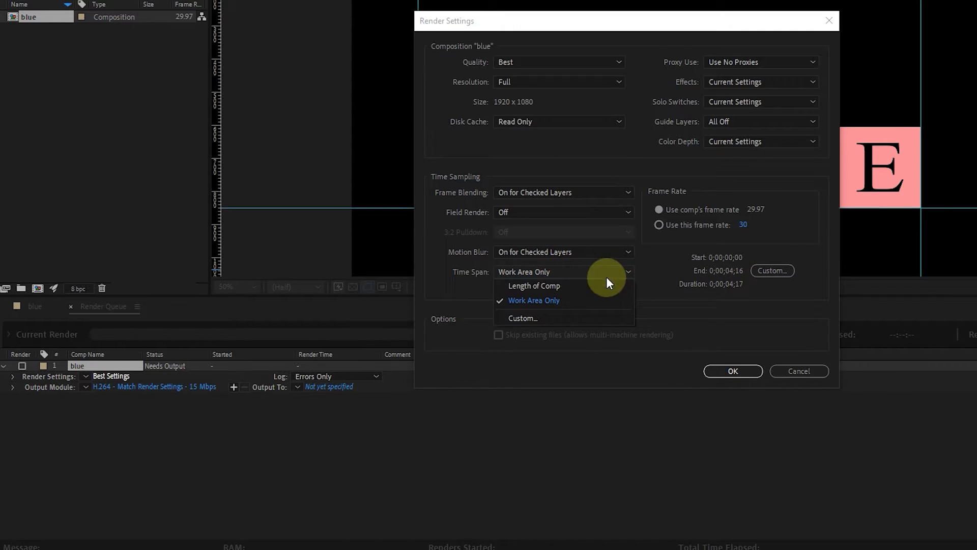
pyautogui.click(581, 288)
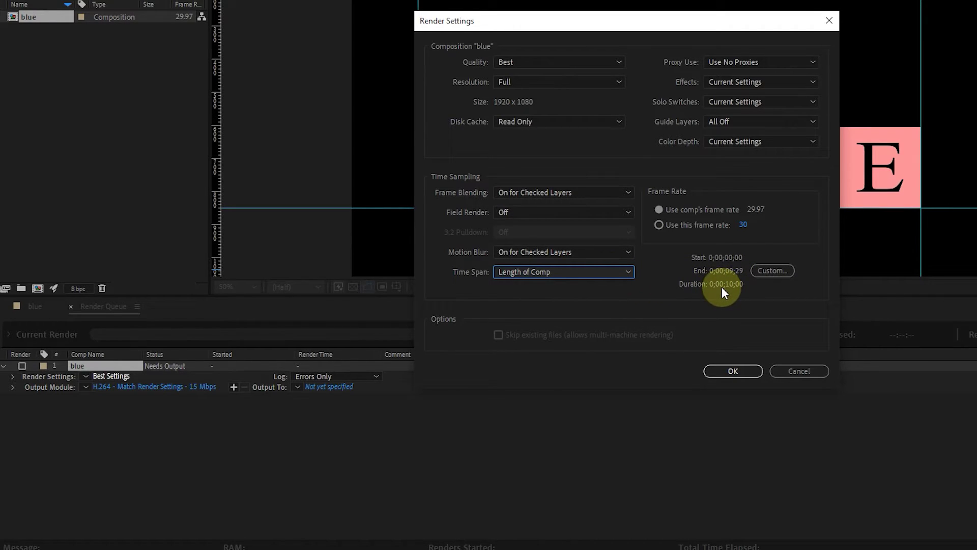
pyautogui.click(771, 271)
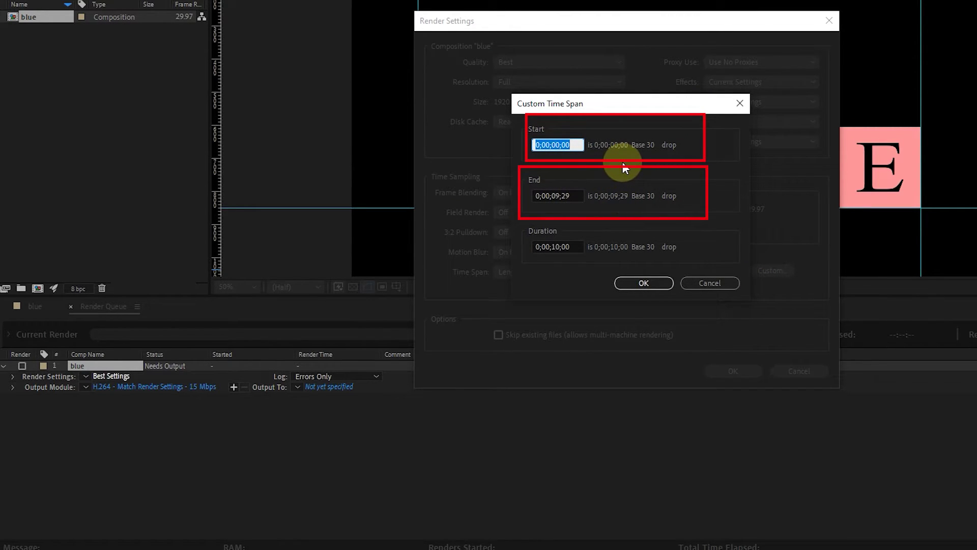
pyautogui.click(560, 196)
pyautogui.click(570, 247)
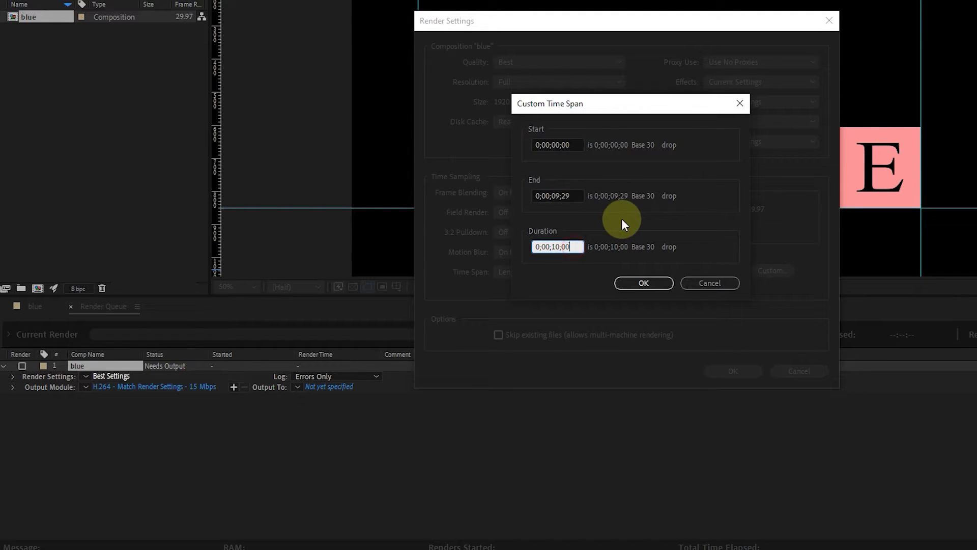
pyautogui.click(641, 215)
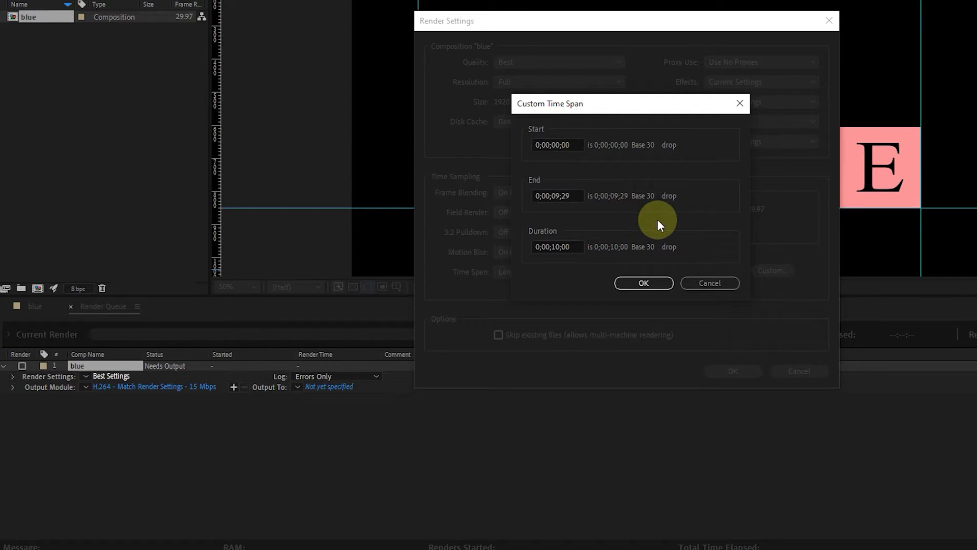
pyautogui.click(711, 284)
pyautogui.click(560, 271)
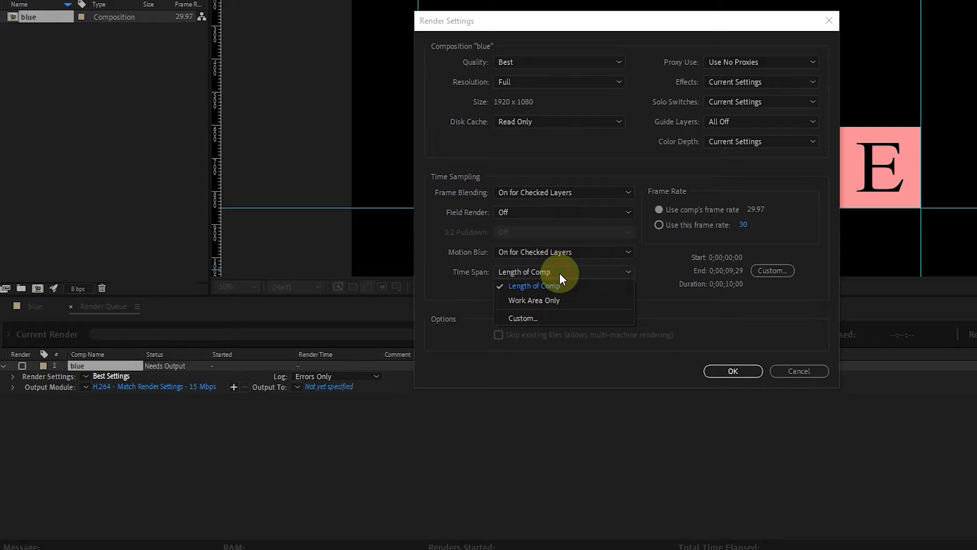
pyautogui.click(560, 300)
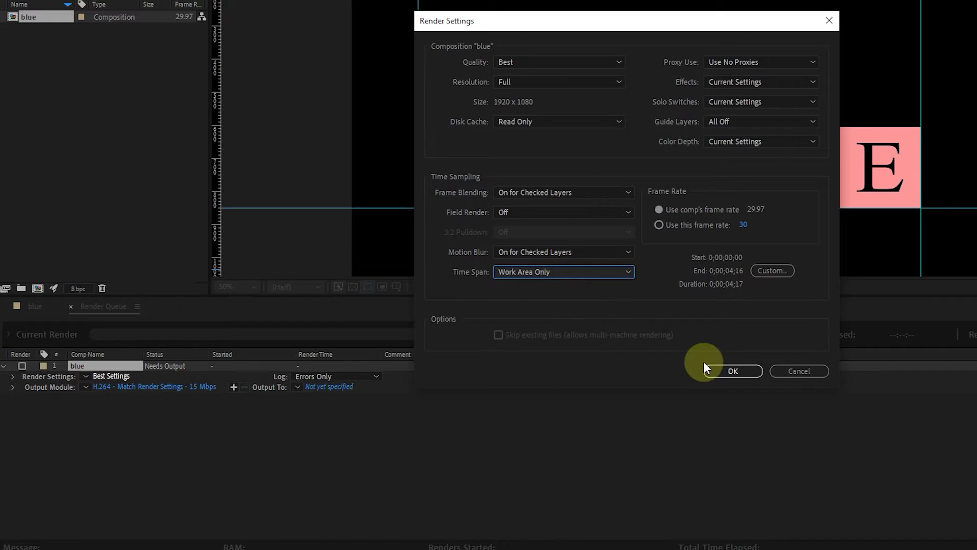
# - Confirm the render settings, then open the output module, keeping H.264 format and RGB channels
pyautogui.click(715, 367)
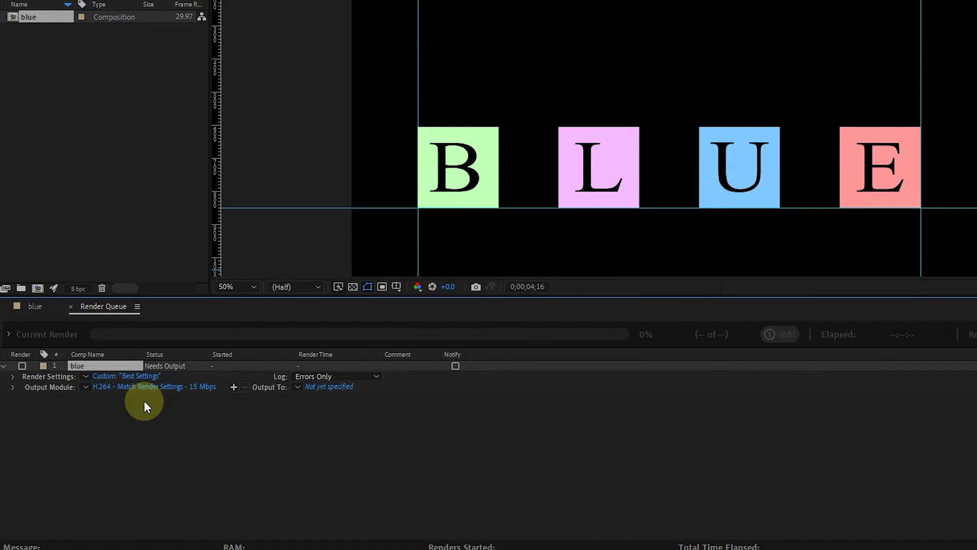
pyautogui.click(126, 385)
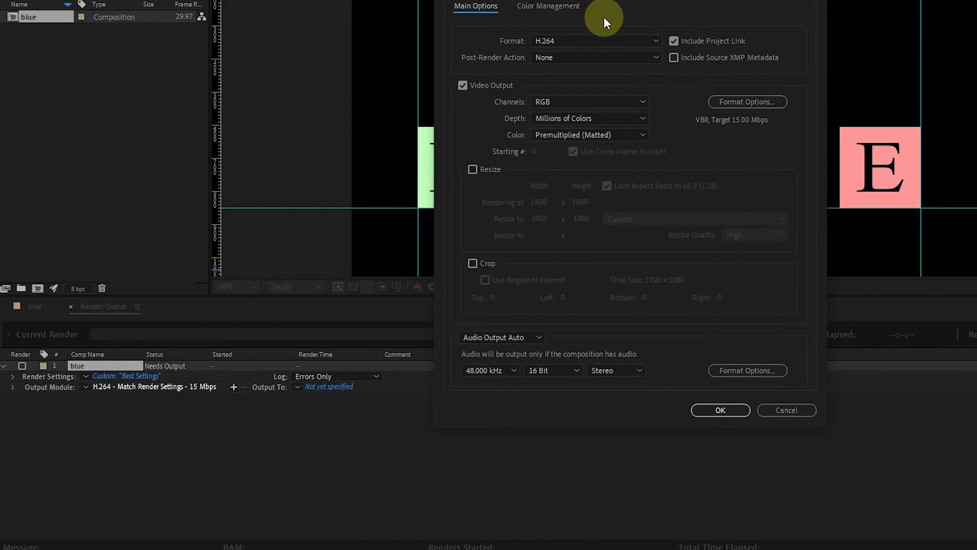
pyautogui.click(592, 39)
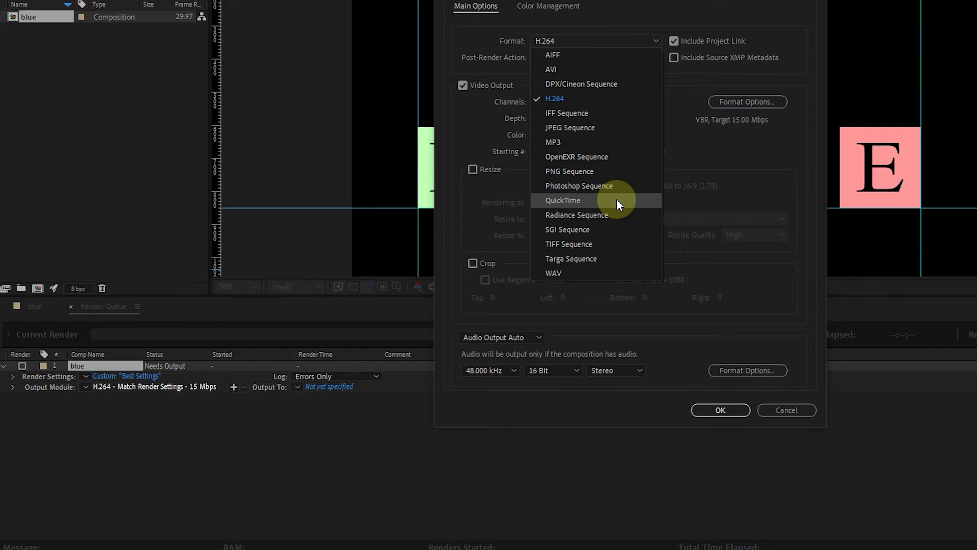
pyautogui.click(568, 98)
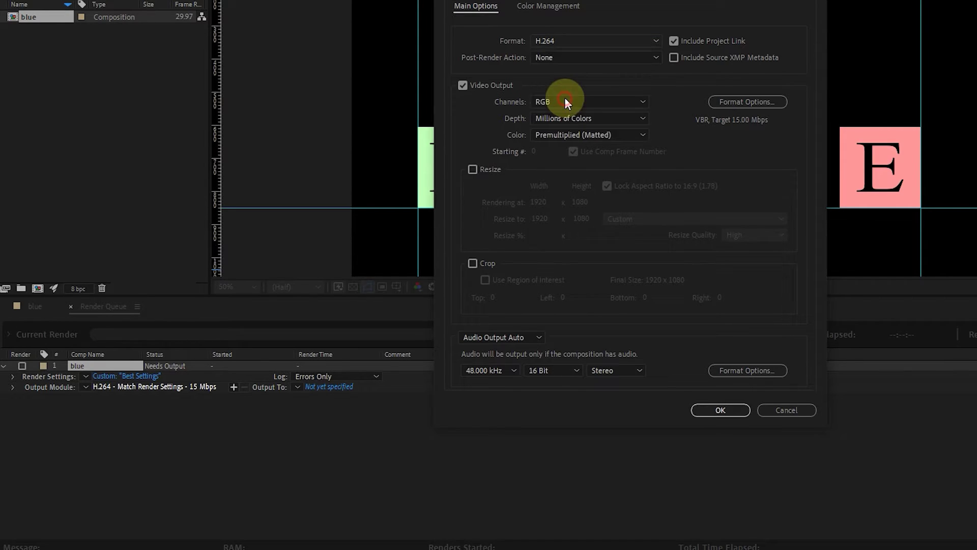
pyautogui.click(567, 101)
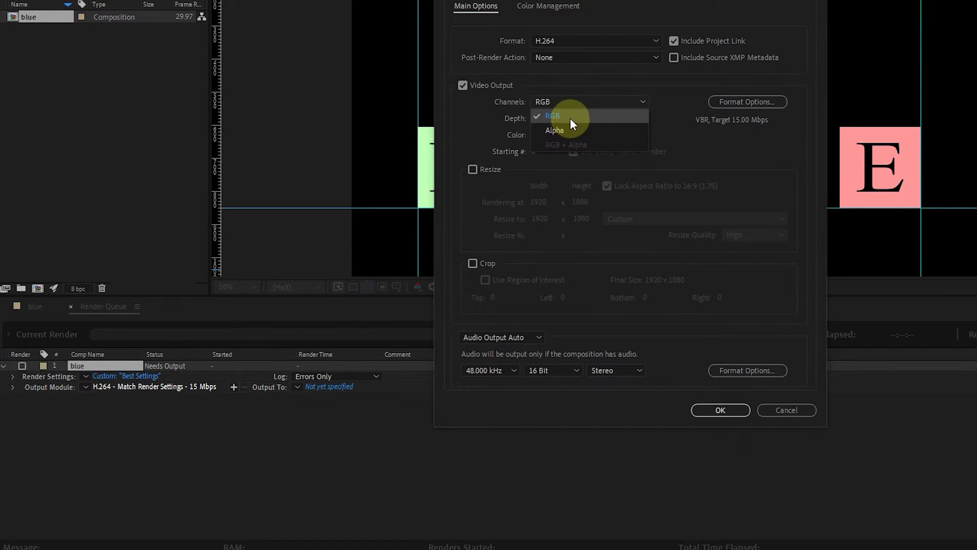
pyautogui.click(552, 117)
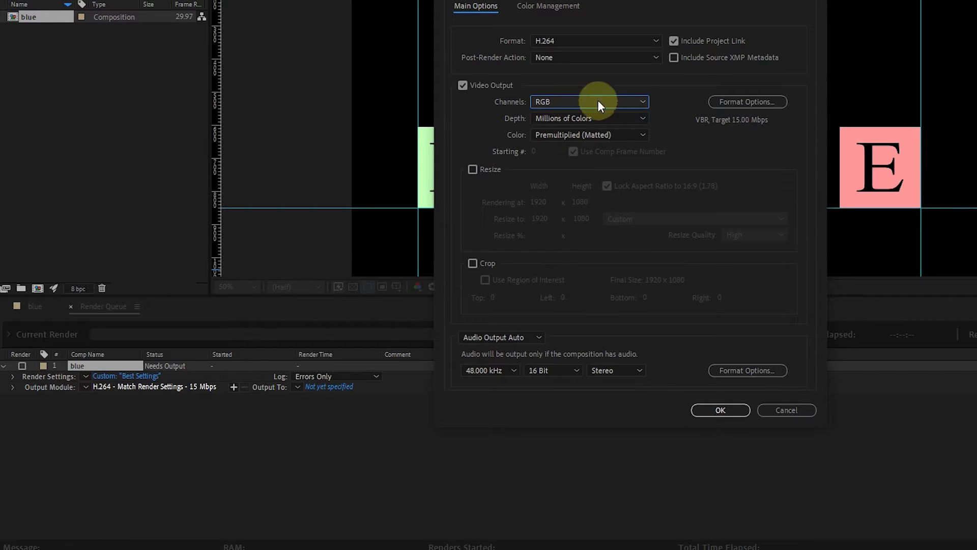
# - Set H.264 to hardware encoding, VBR 1 pass, with a 50 Mbps target bitrate
pyautogui.click(738, 101)
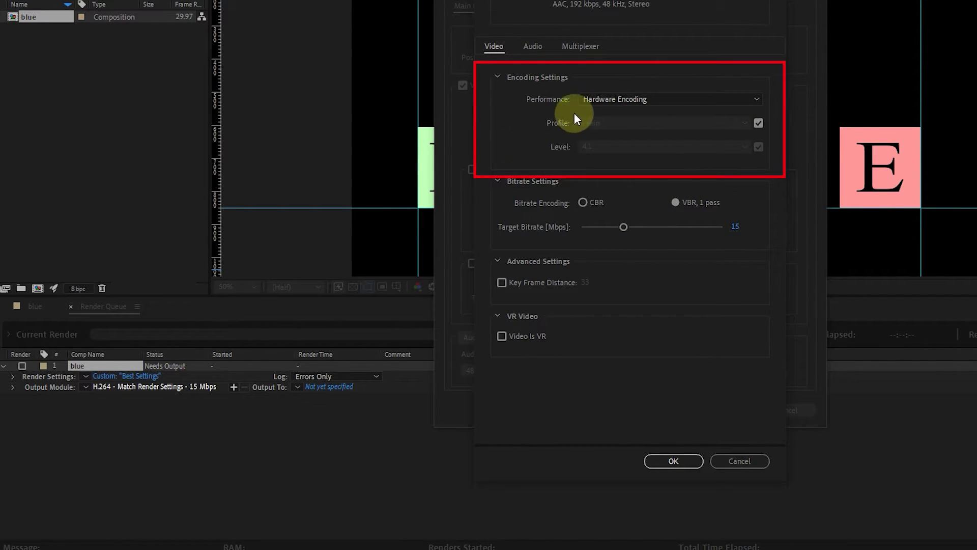
pyautogui.click(661, 99)
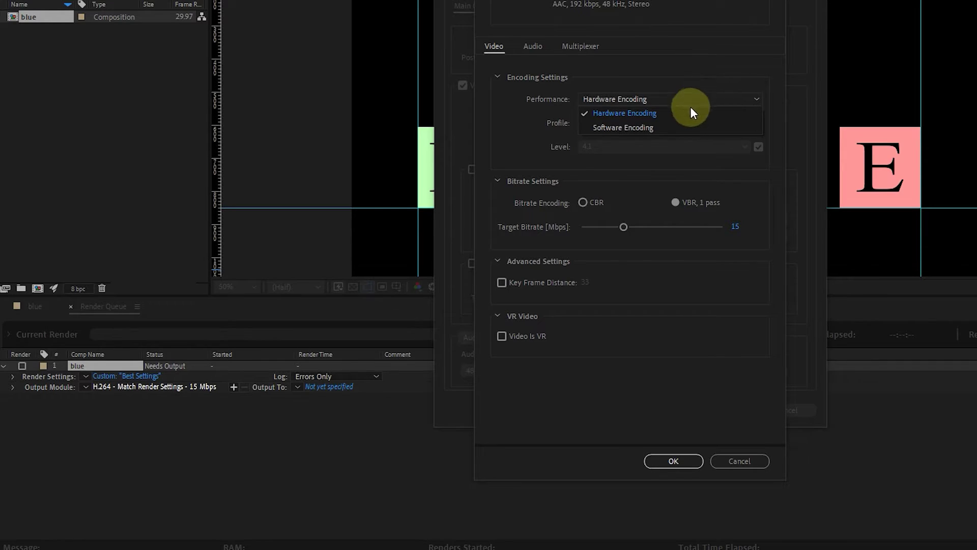
pyautogui.click(637, 114)
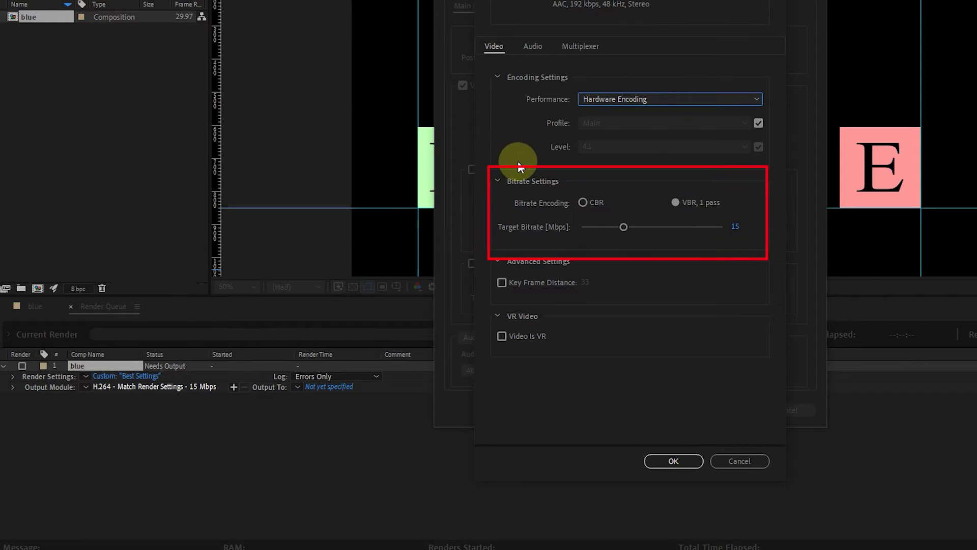
pyautogui.click(674, 201)
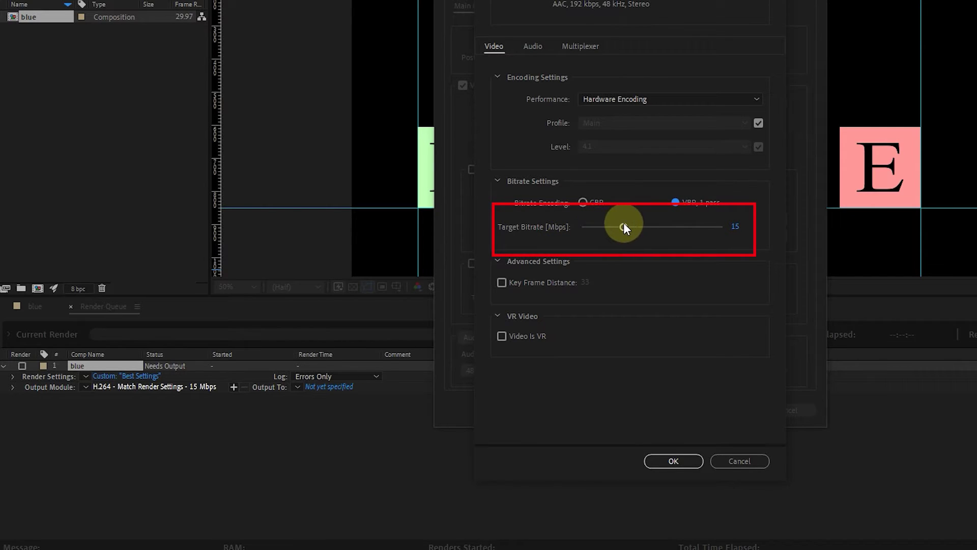
pyautogui.moveTo(624, 227); pyautogui.dragTo(719, 228)
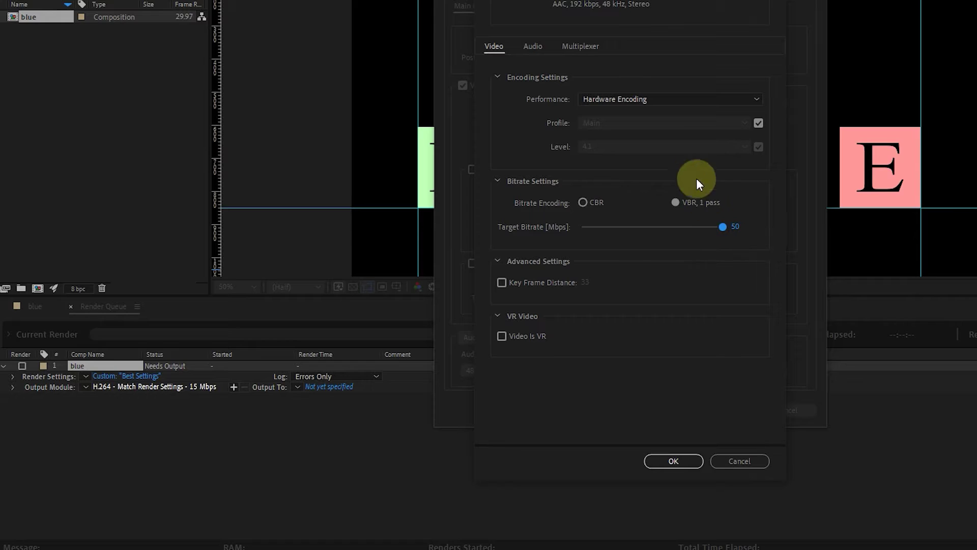
pyautogui.click(663, 99)
pyautogui.click(633, 128)
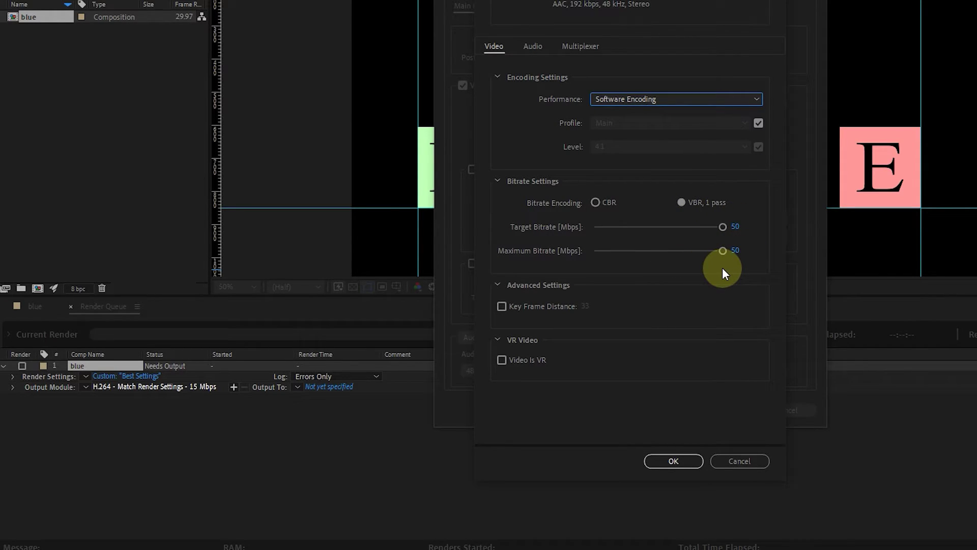
pyautogui.moveTo(721, 226); pyautogui.dragTo(646, 228)
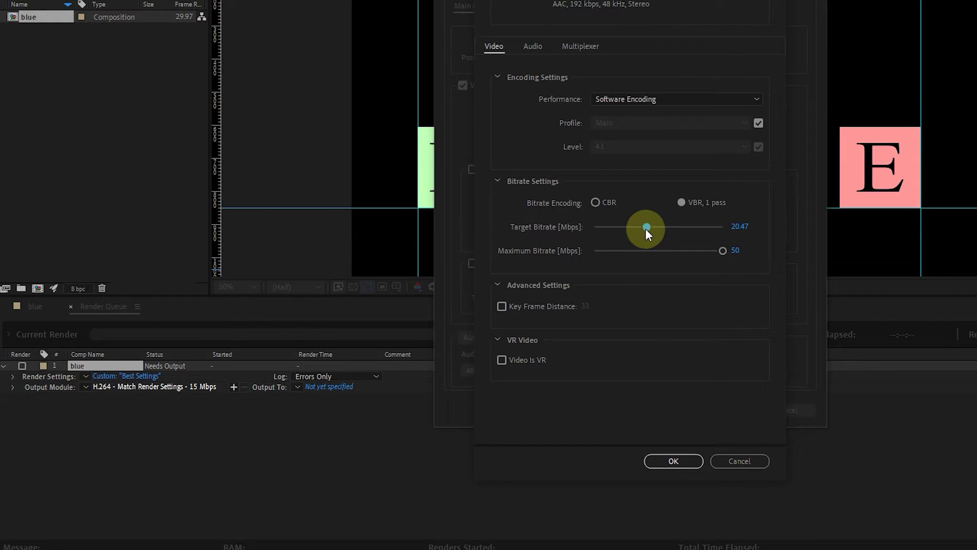
pyautogui.click(669, 102)
pyautogui.click(657, 112)
pyautogui.moveTo(647, 228); pyautogui.dragTo(730, 231)
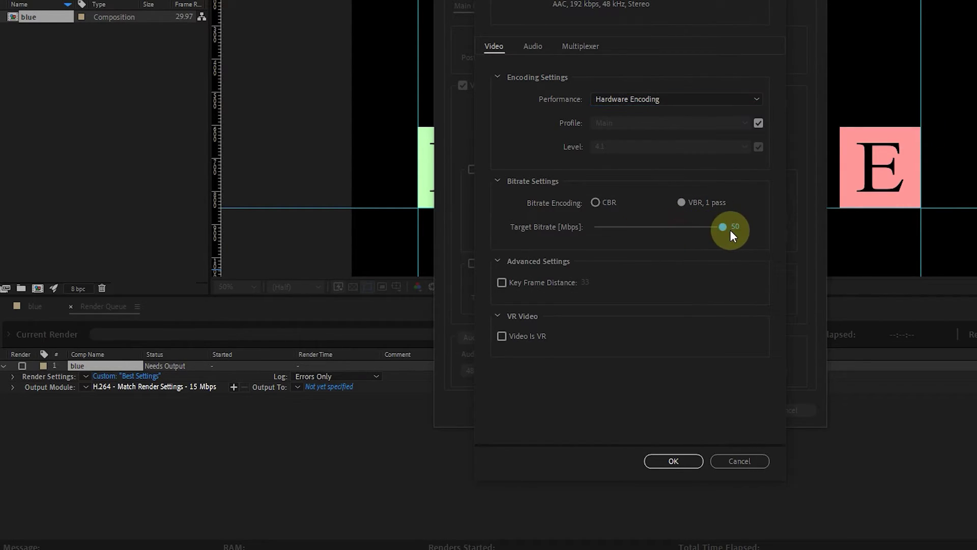
# - Keep the AAC audio bitrate at 192 kbps
pyautogui.click(531, 45)
pyautogui.click(600, 210)
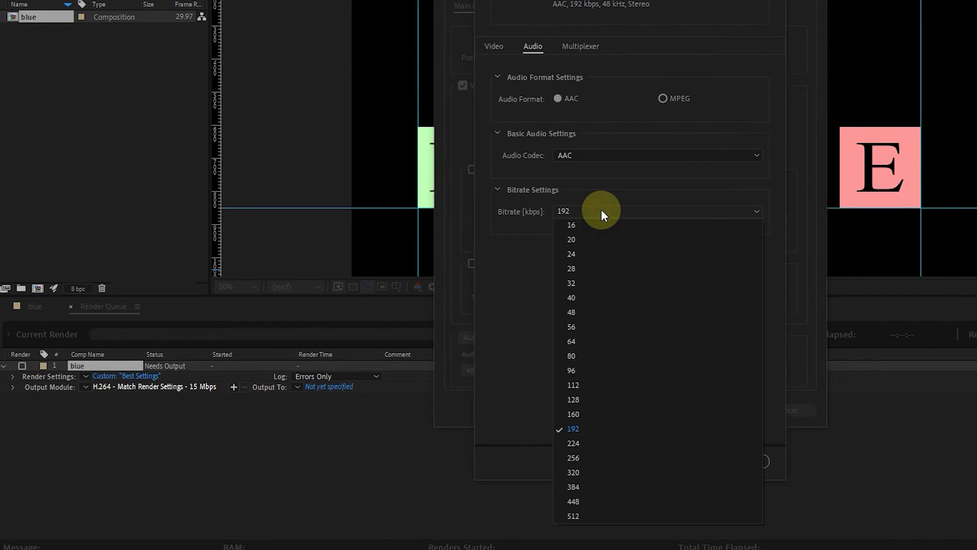
pyautogui.click(517, 378)
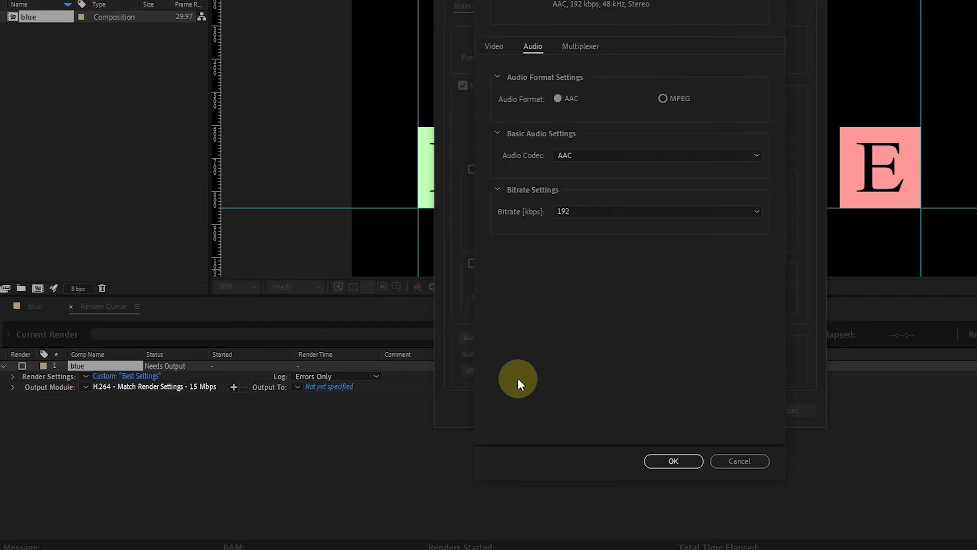
# - Confirm the H.264 options, leave resize and crop off, and confirm the output module
pyautogui.click(673, 461)
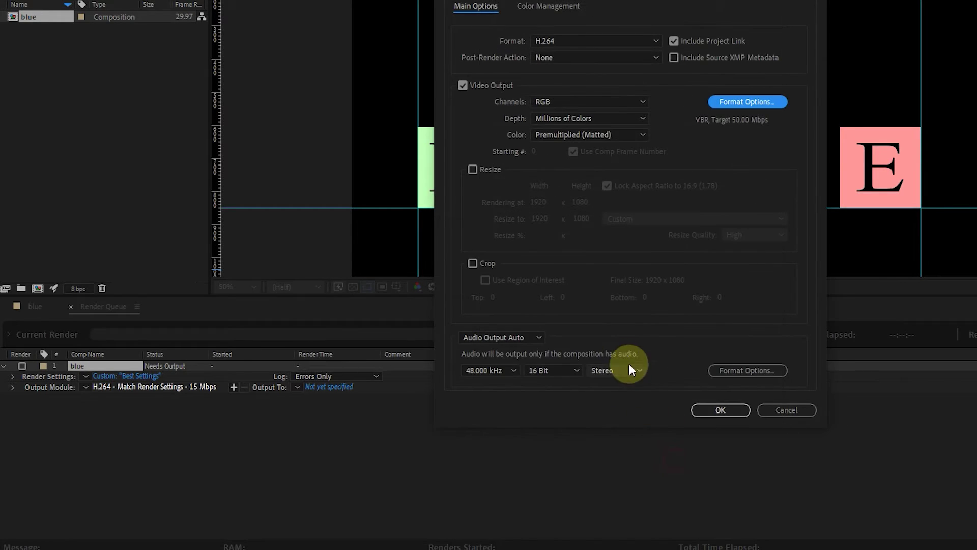
pyautogui.click(477, 169)
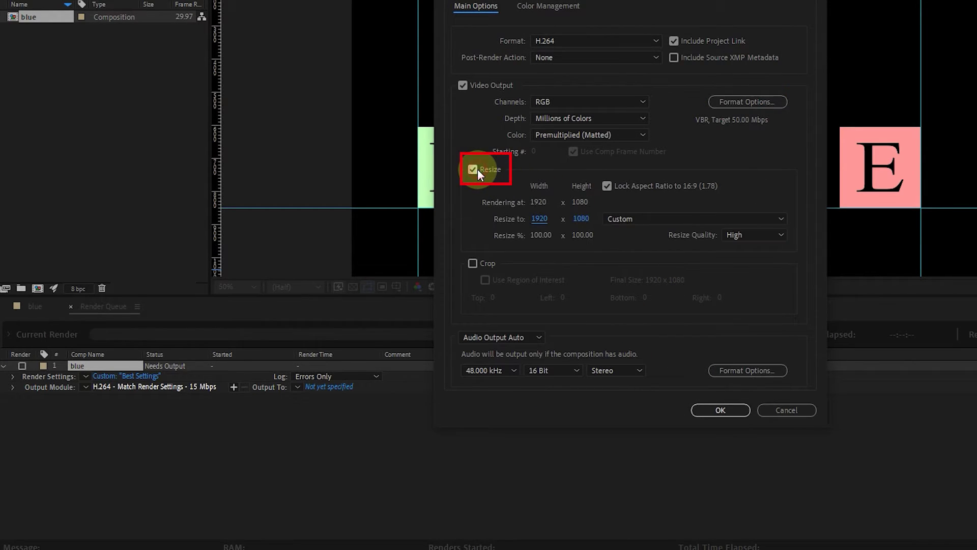
pyautogui.click(616, 218)
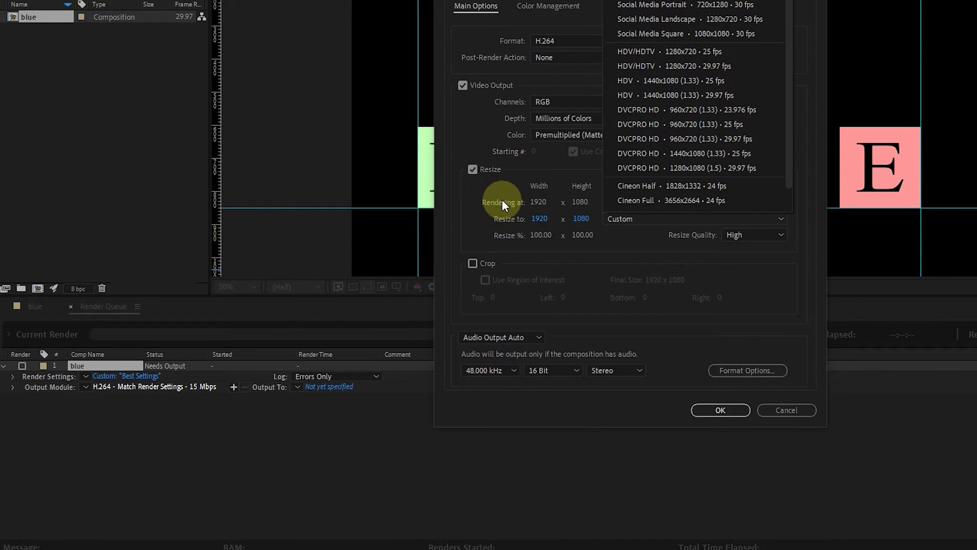
pyautogui.click(491, 176)
pyautogui.click(478, 168)
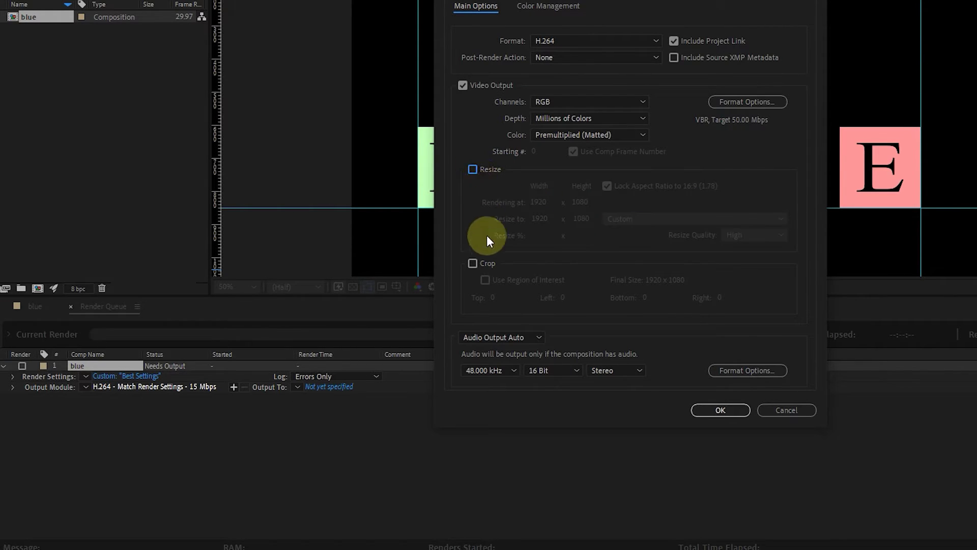
pyautogui.click(478, 264)
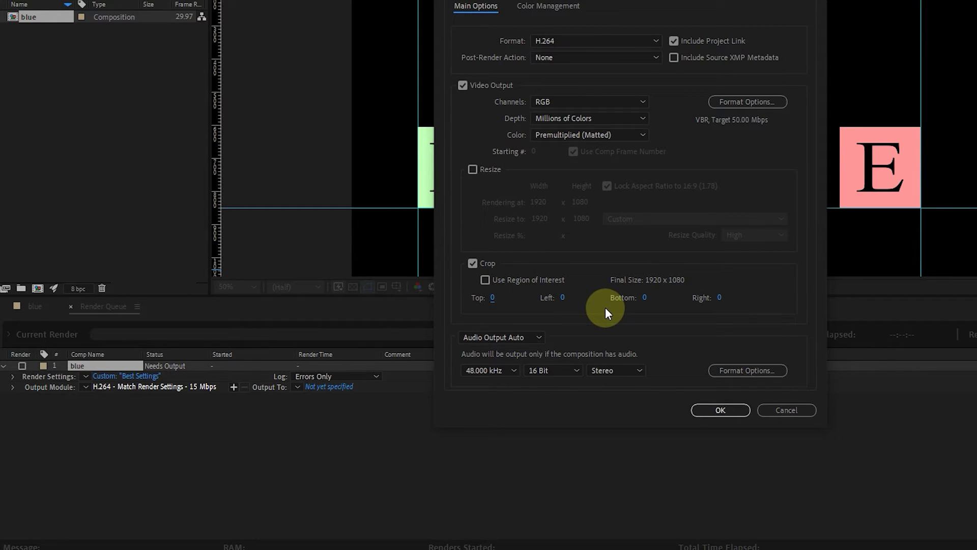
pyautogui.click(479, 264)
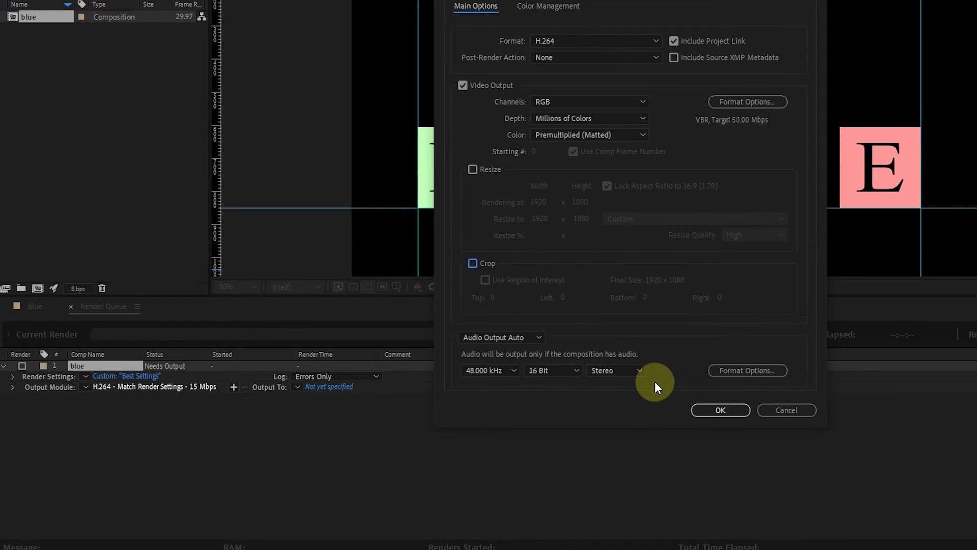
pyautogui.click(720, 410)
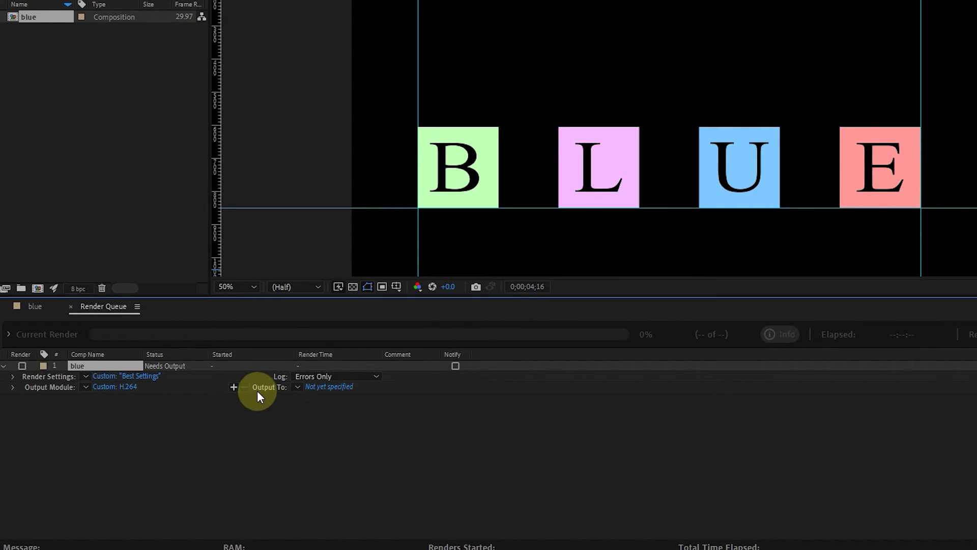
# - Save the output as blue.mp4 in the Desktop videos folder, without a subfolder
pyautogui.click(326, 387)
pyautogui.doubleClick(496, 94)
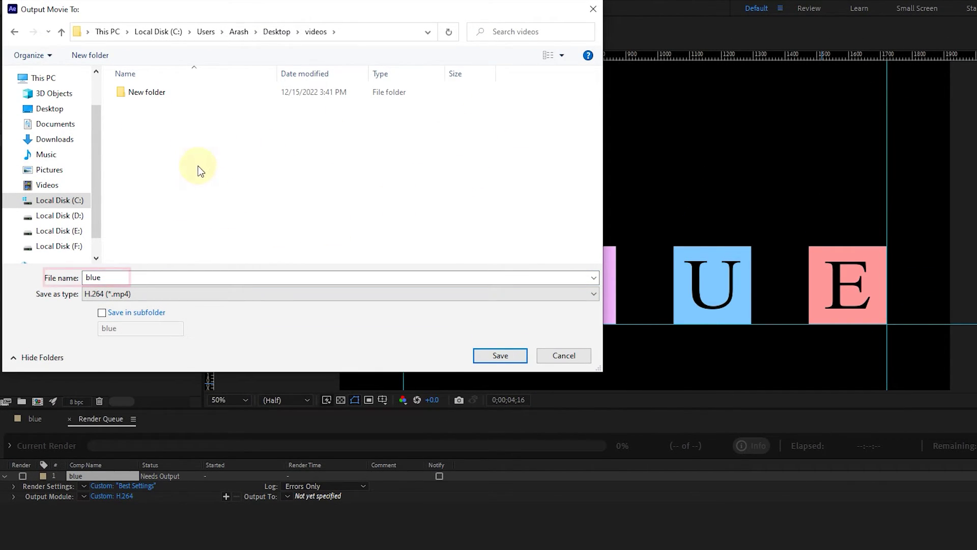
pyautogui.click(127, 278)
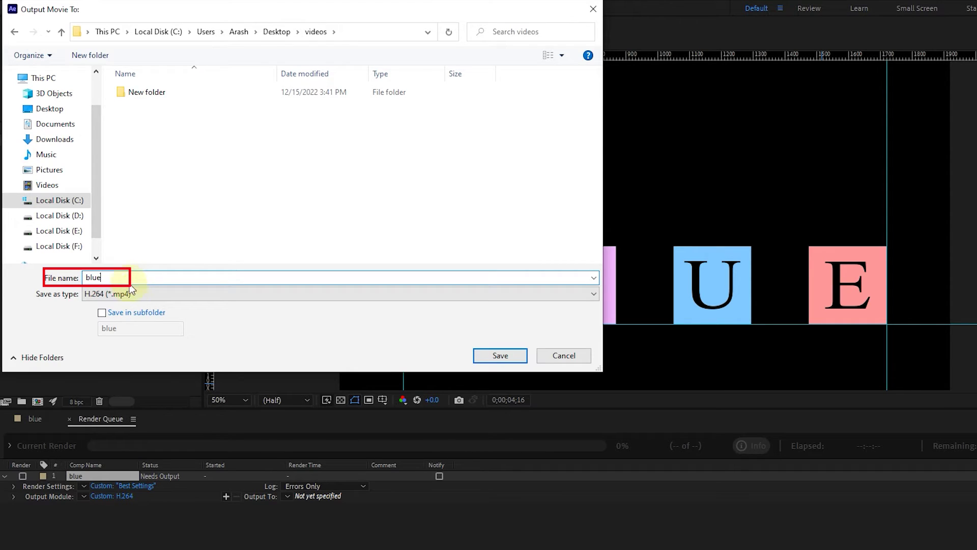
pyautogui.click(103, 315)
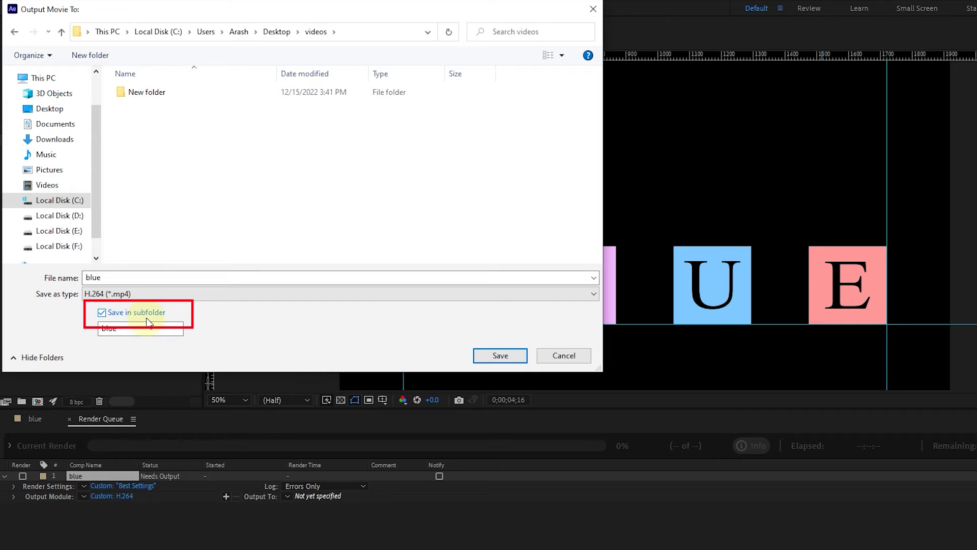
pyautogui.click(102, 312)
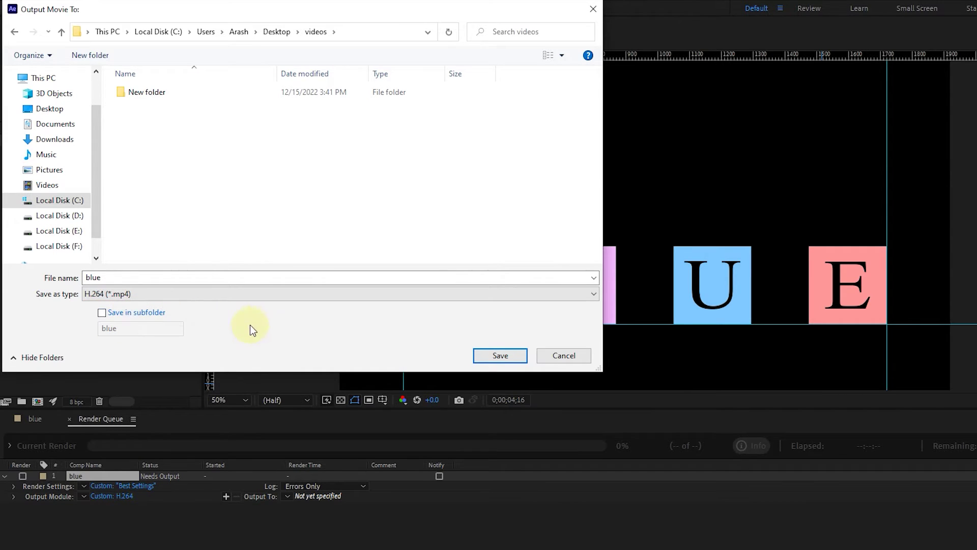
pyautogui.click(497, 354)
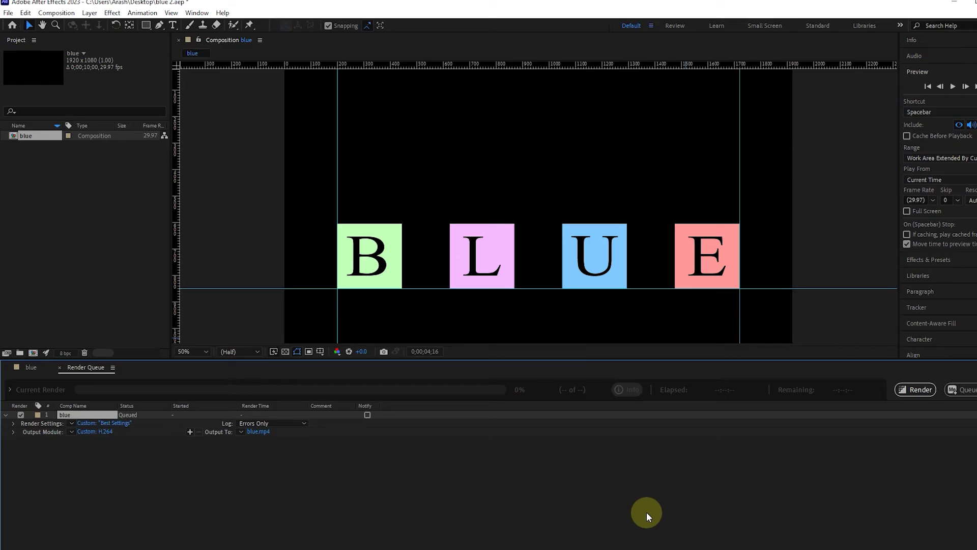
# - Render the queued blue item to blue.mp4
pyautogui.click(915, 390)
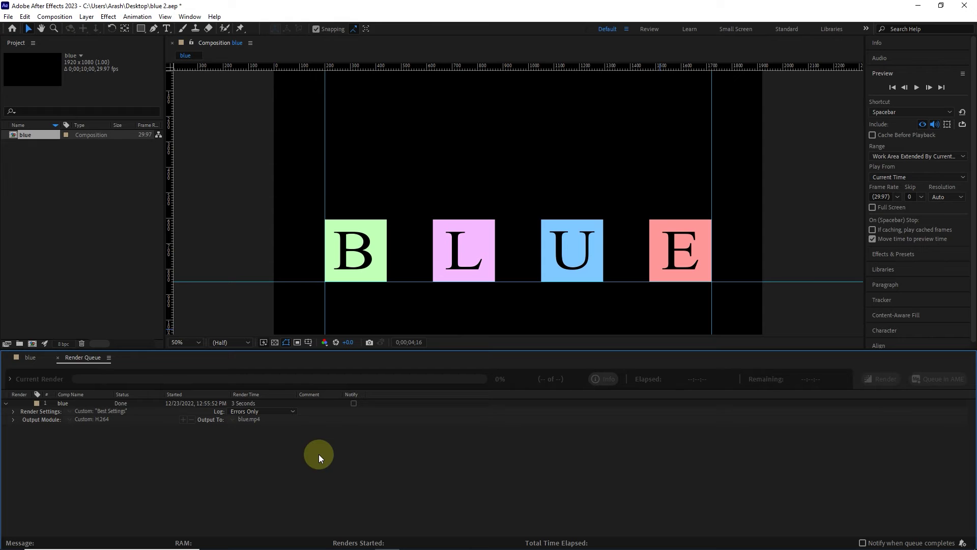
# - Refocus the blue timeline and queue the blue composition again as blue_1.mp4
pyautogui.click(31, 357)
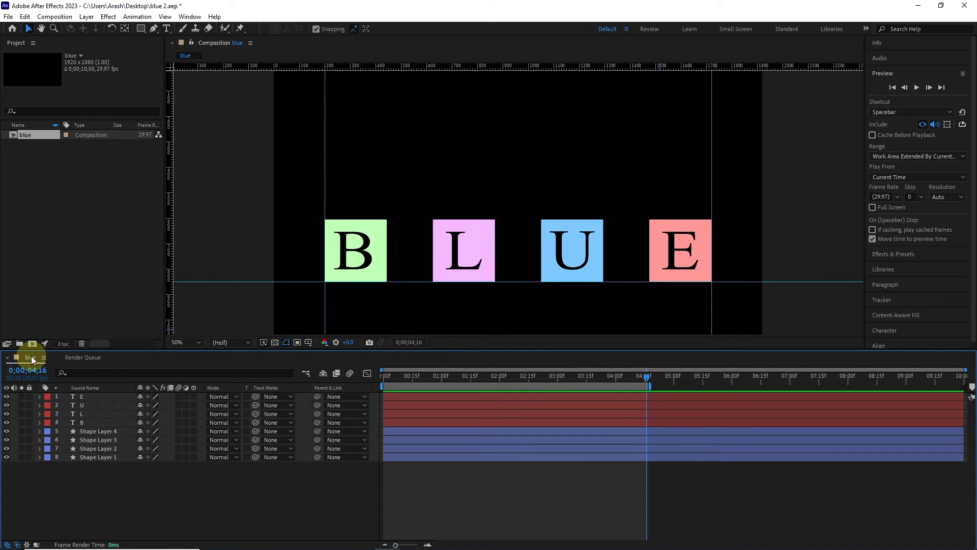
pyautogui.click(33, 134)
pyautogui.click(155, 493)
pyautogui.click(55, 17)
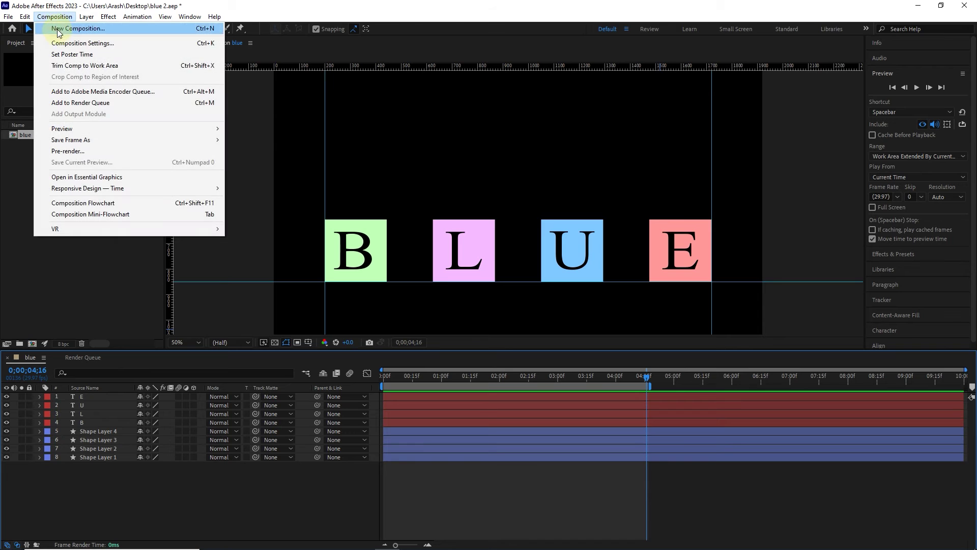
pyautogui.click(96, 104)
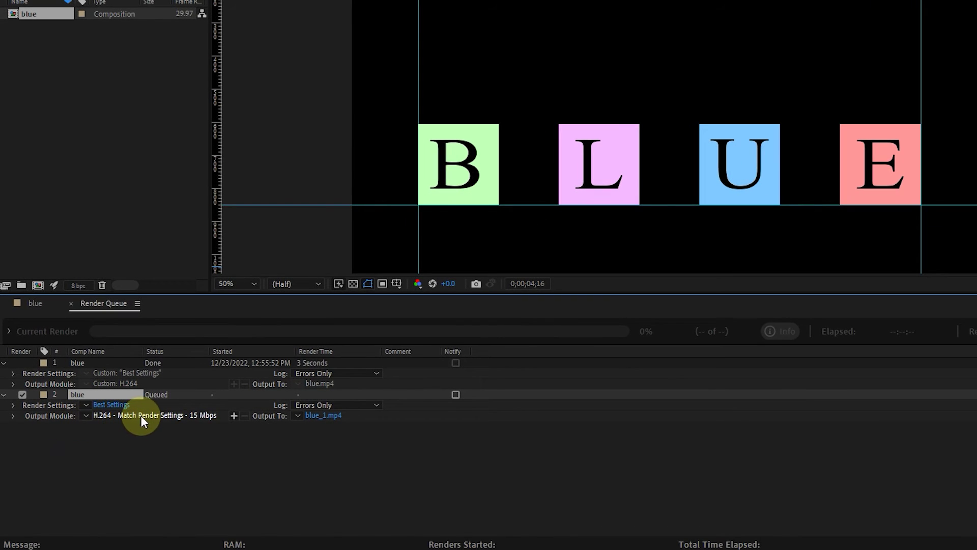
# - Set the second item's output format to QuickTime with RGB + Alpha channels
pyautogui.click(139, 416)
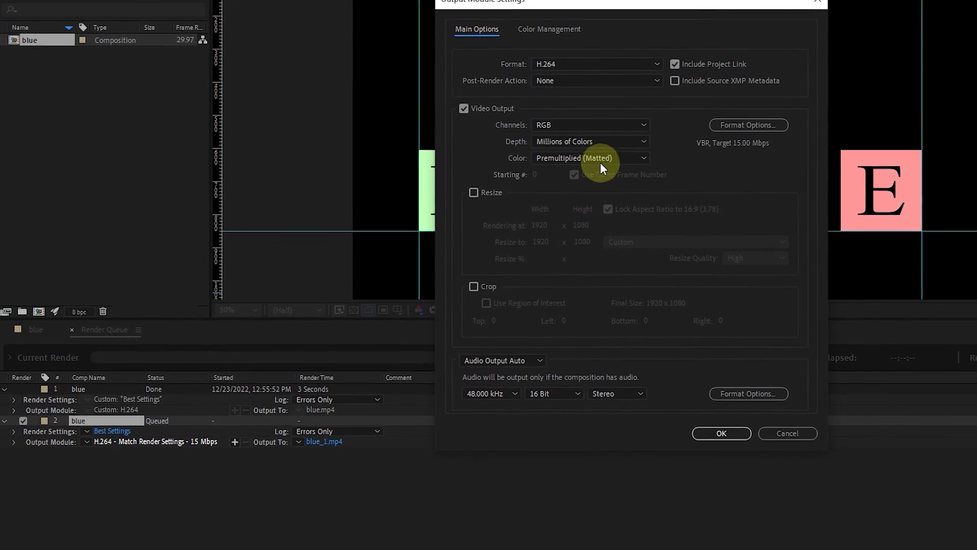
pyautogui.click(555, 70)
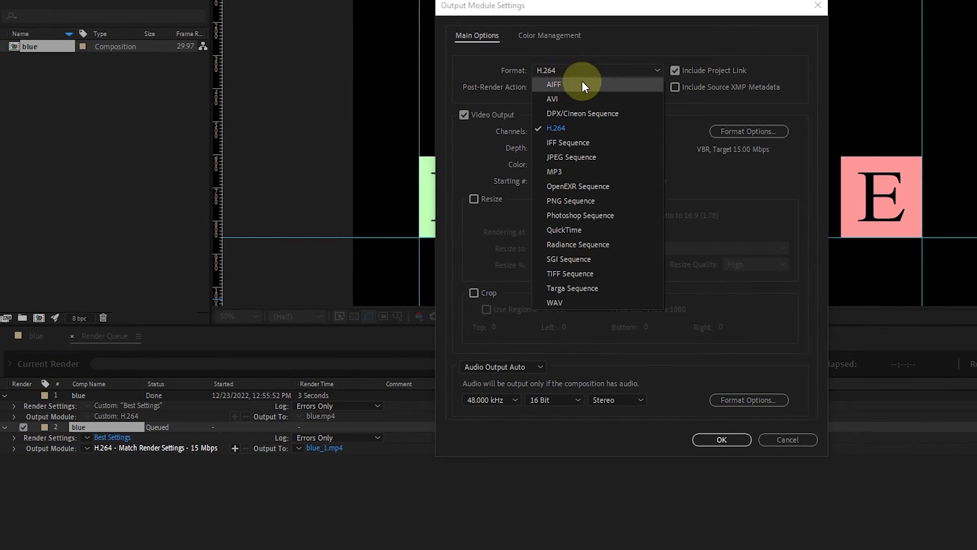
pyautogui.click(581, 230)
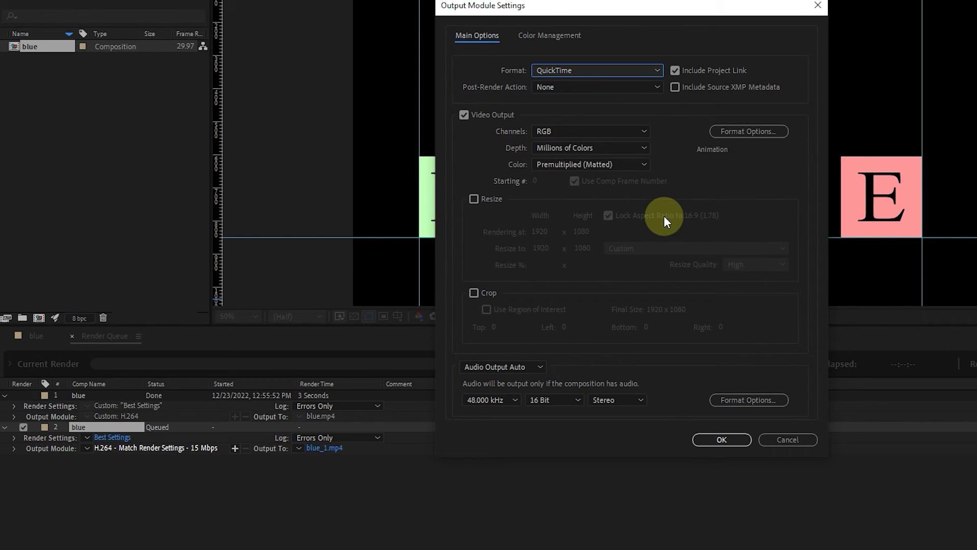
pyautogui.click(600, 130)
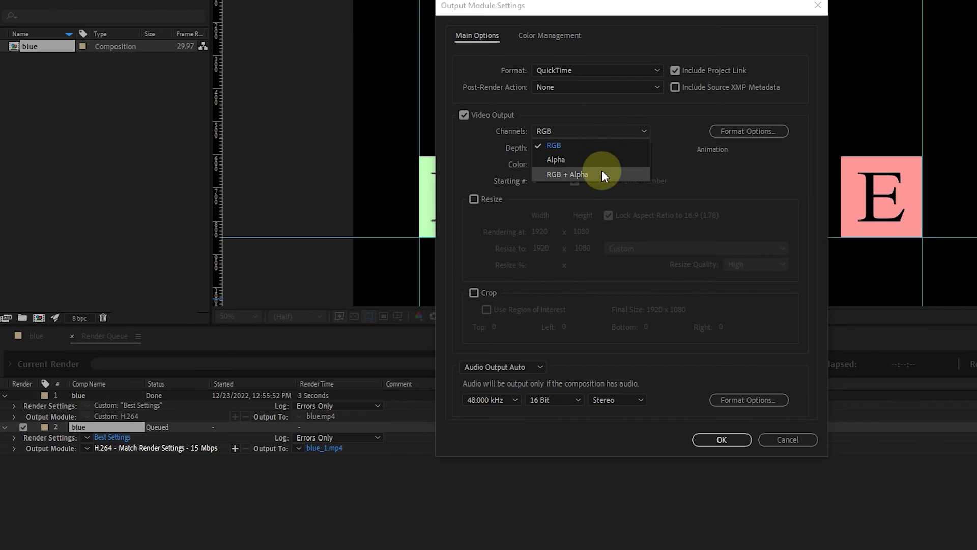
pyautogui.click(587, 173)
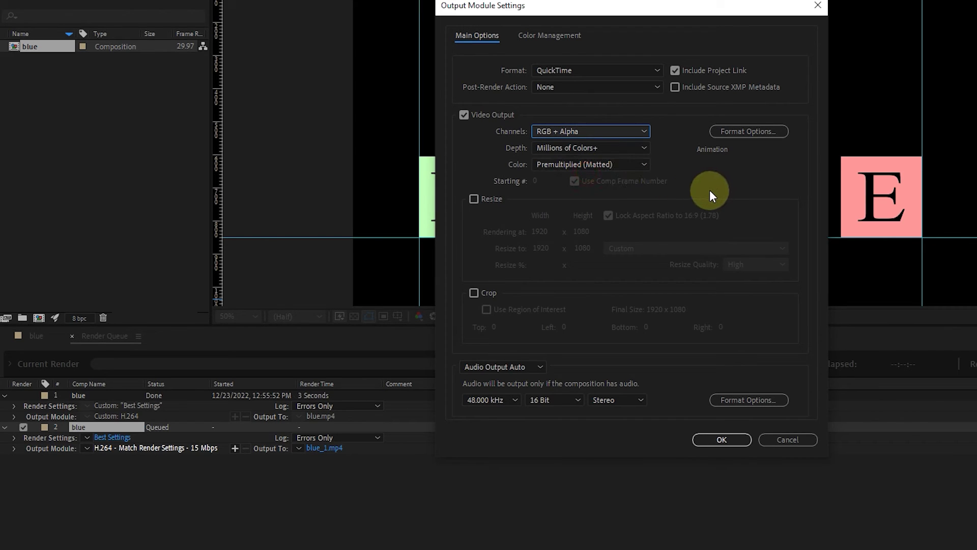
# - Choose Animation as the QuickTime video codec and confirm the output settings
pyautogui.click(749, 131)
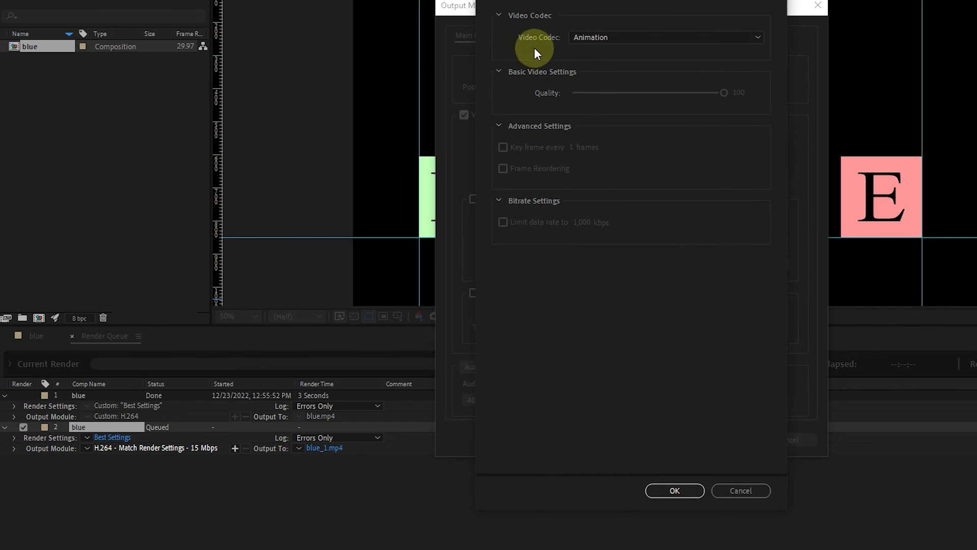
pyautogui.click(604, 36)
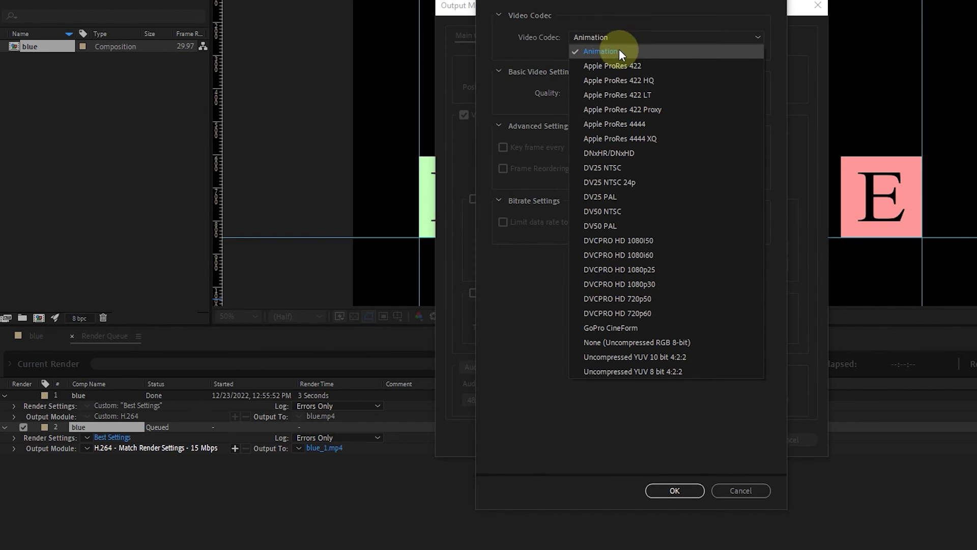
pyautogui.click(597, 50)
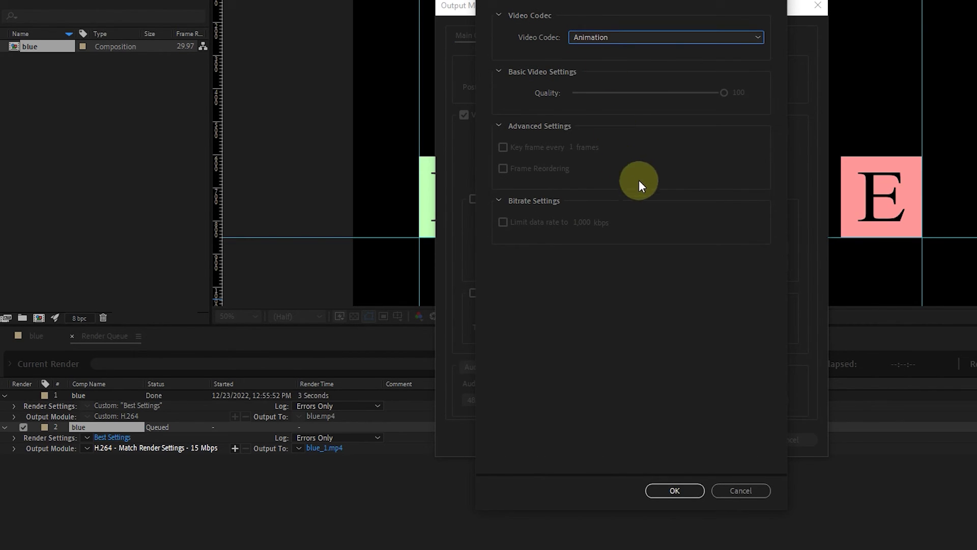
pyautogui.click(681, 496)
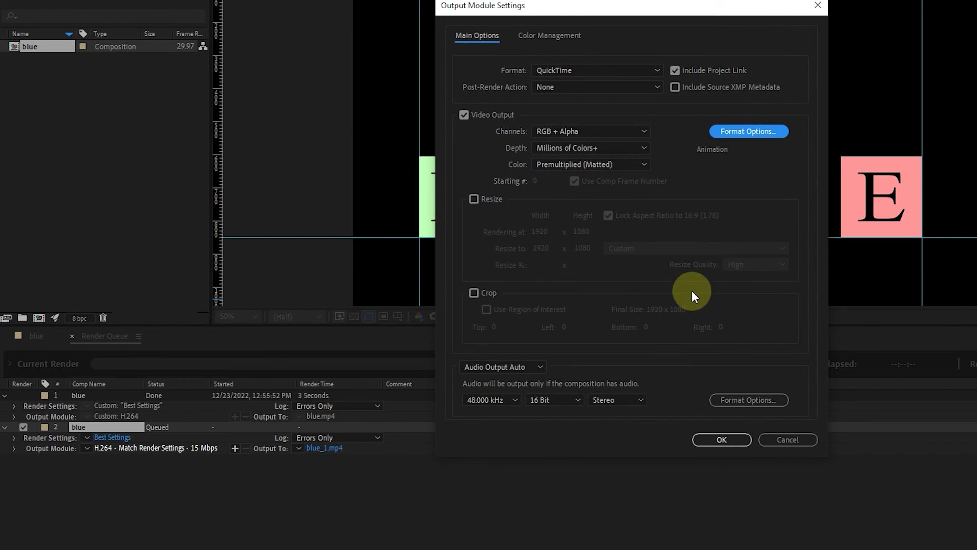
pyautogui.click(723, 440)
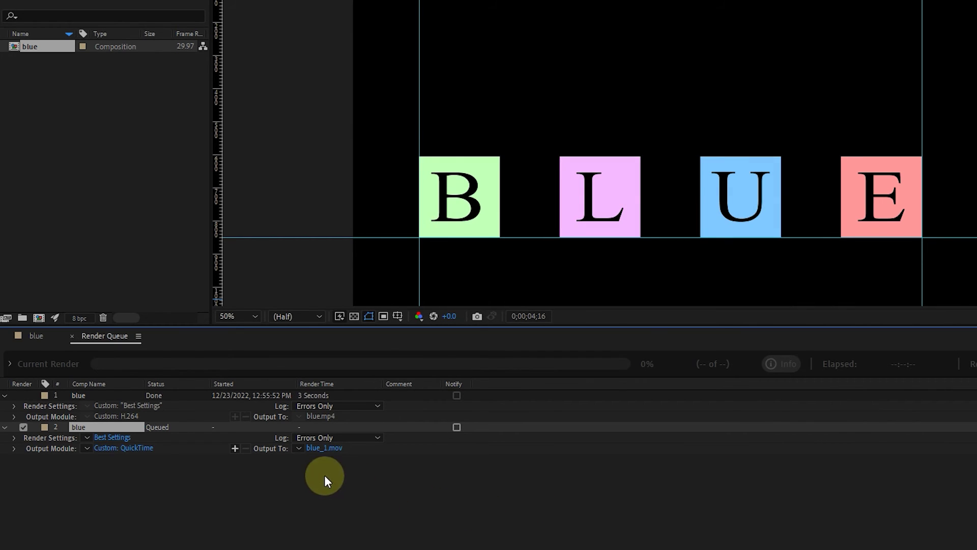
# - Rename the second item's output file from blue_1.mov to blue_77.mov
pyautogui.click(324, 448)
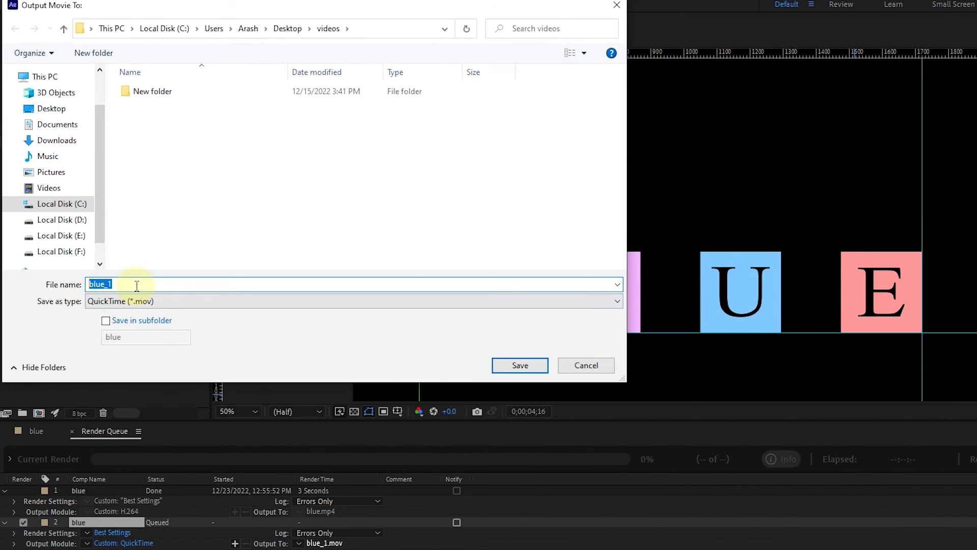
pyautogui.click(121, 286)
pyautogui.write('77')
pyautogui.click(523, 366)
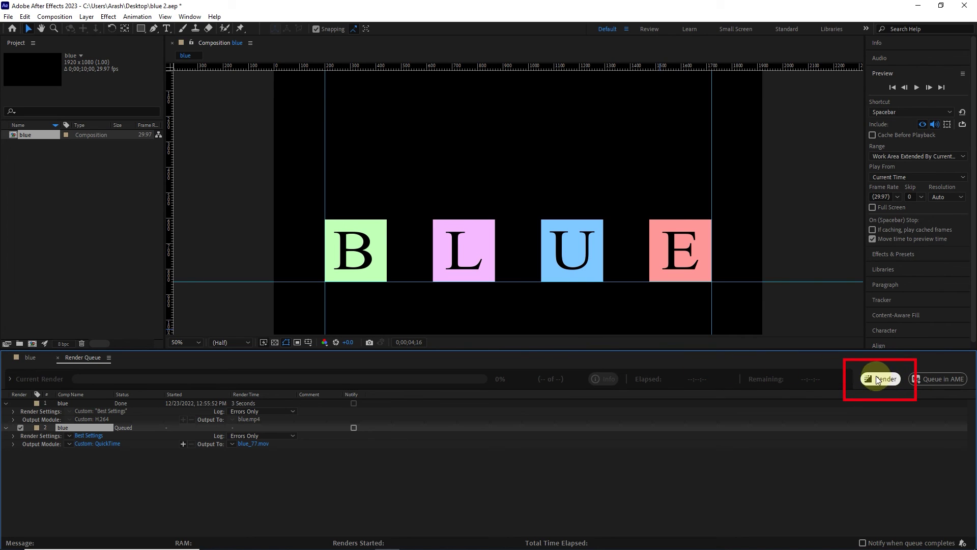
# - Render the queued QuickTime item to blue_77.mov
pyautogui.click(878, 380)
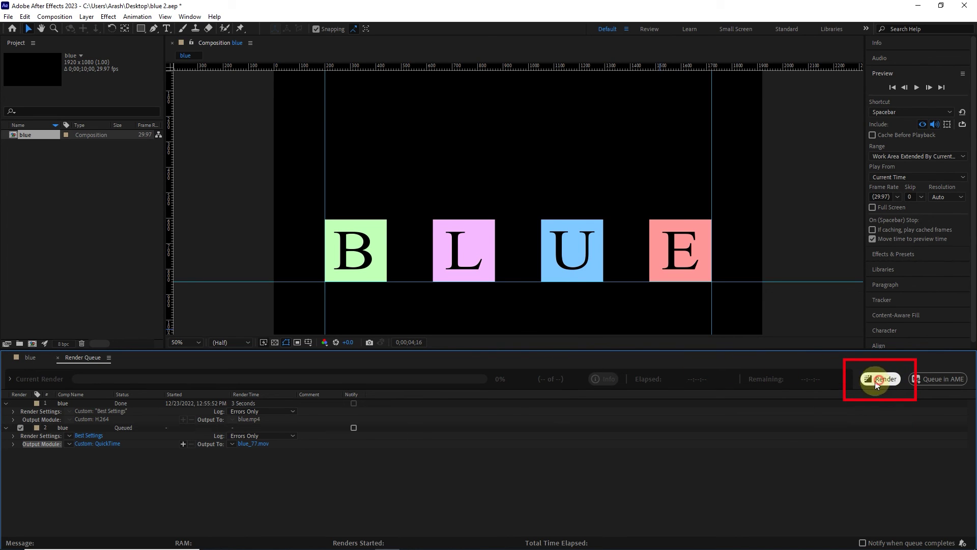